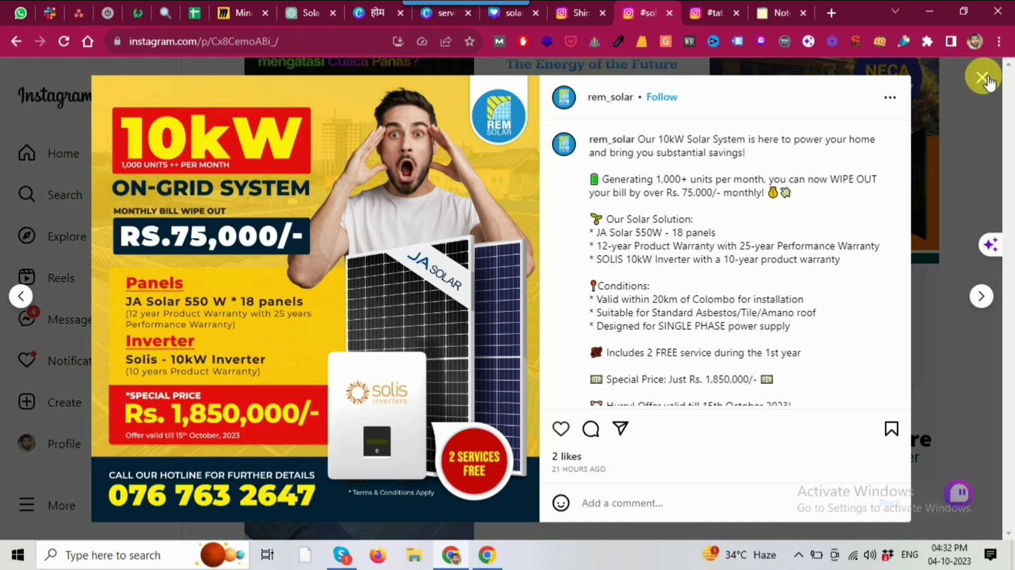
Close the 10kW solar system Instagram post and switch to the Miro mind map of the design steps
click(984, 79)
click(230, 14)
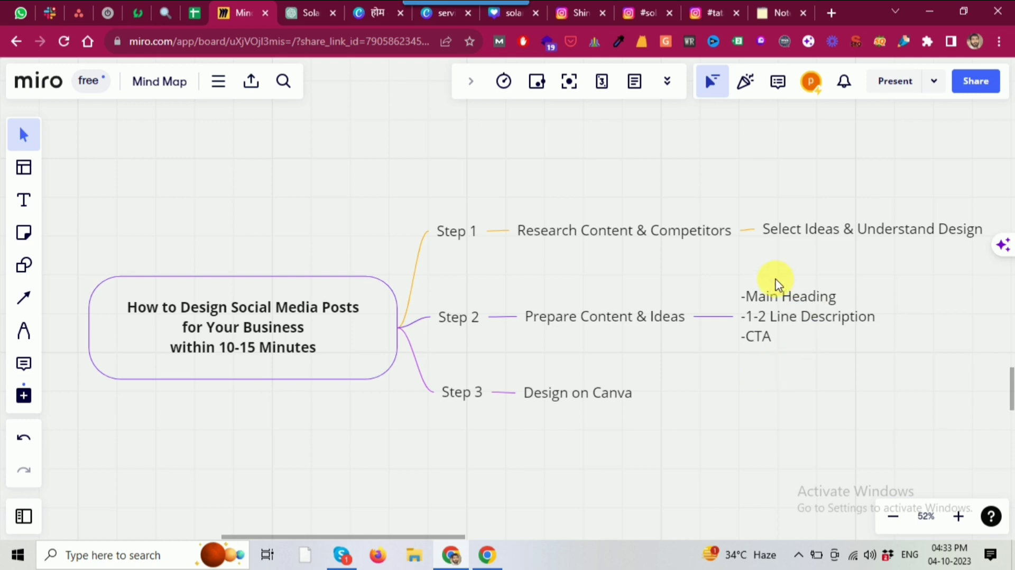
Switch to ChatGPT and review the latest solar post prompt with the headings, descriptions and calls to action of its five posts
click(297, 14)
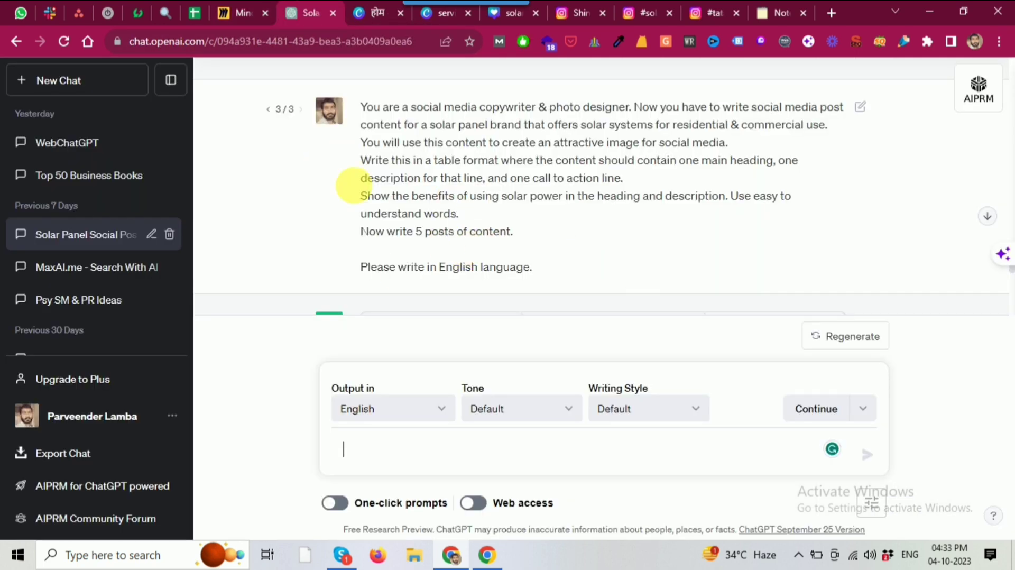
drag(362, 107, 635, 229)
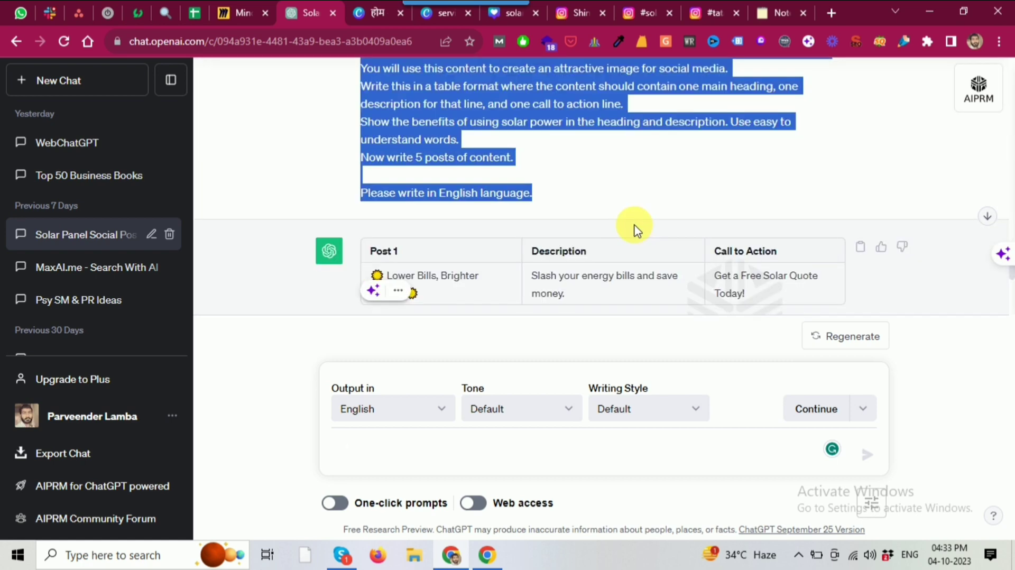
scroll(635, 227, down, 2)
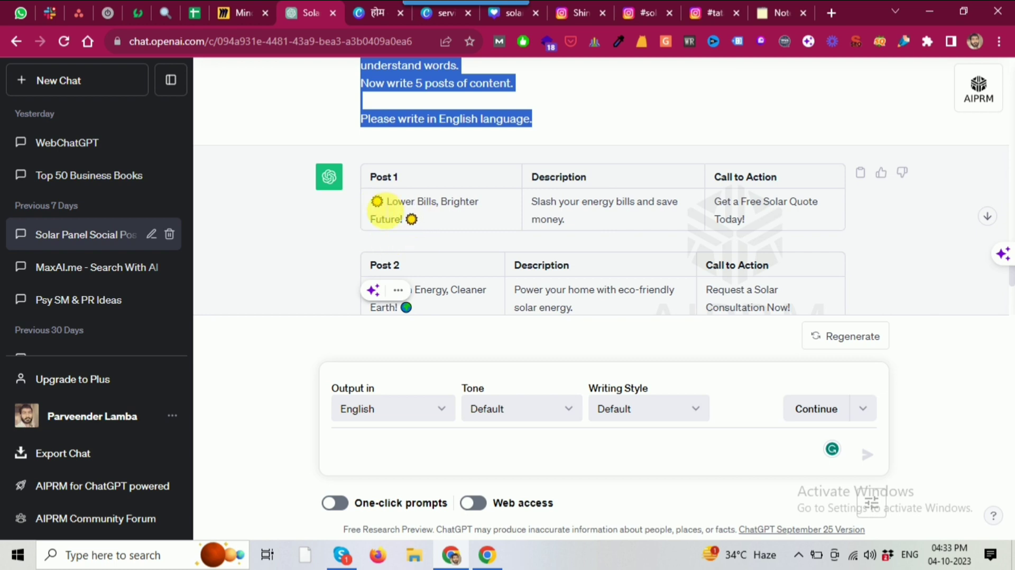
drag(387, 203, 437, 229)
drag(531, 202, 596, 229)
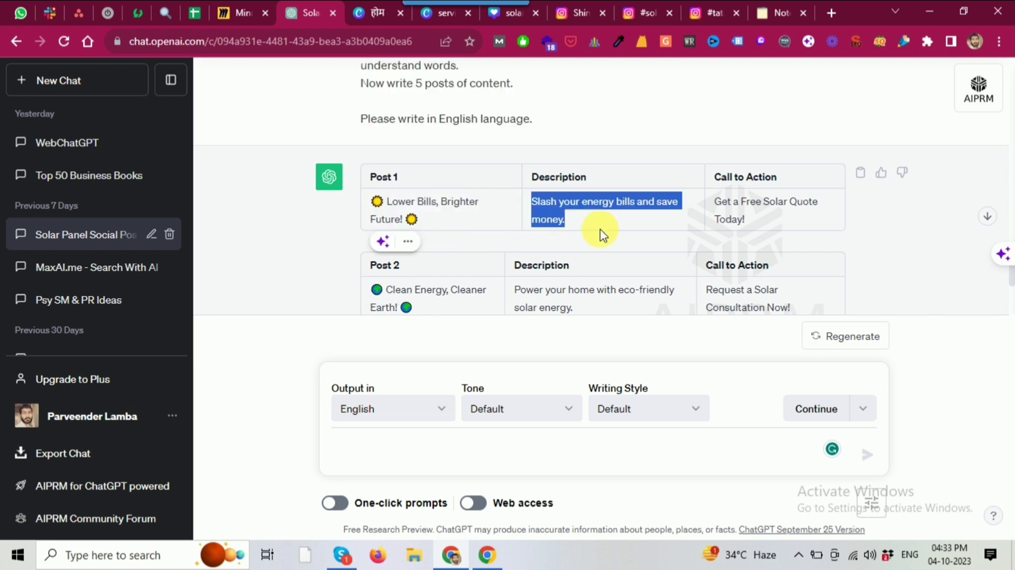
drag(714, 202, 745, 221)
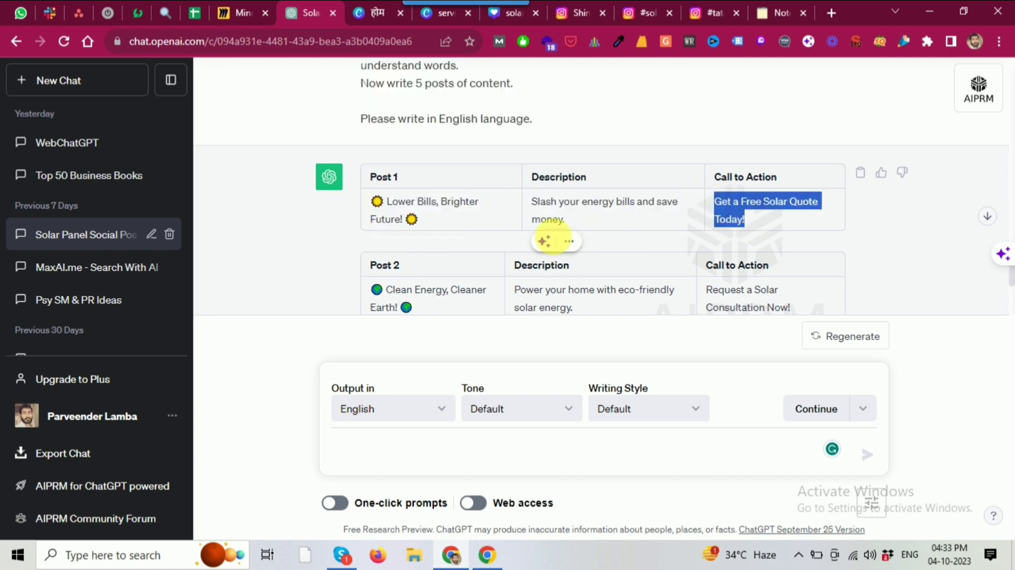
scroll(529, 241, down, 3)
scroll(459, 223, down, 3)
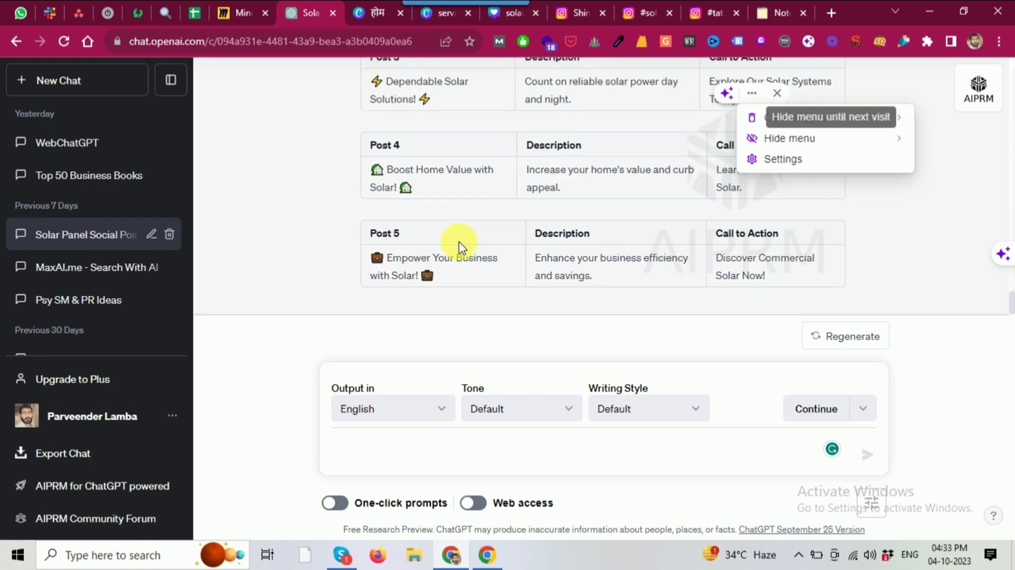
scroll(485, 235, up, 3)
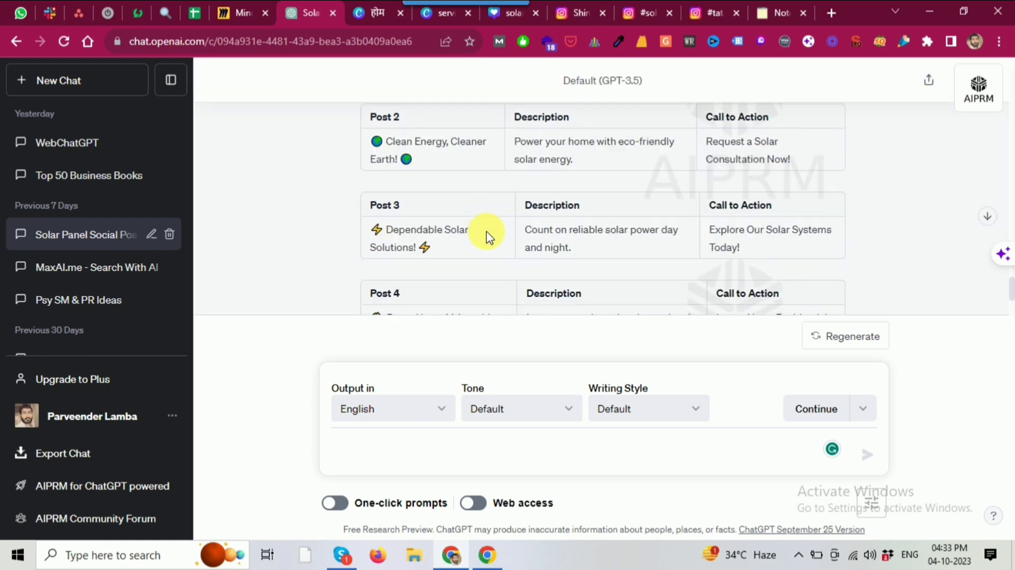
scroll(461, 254, down, 3)
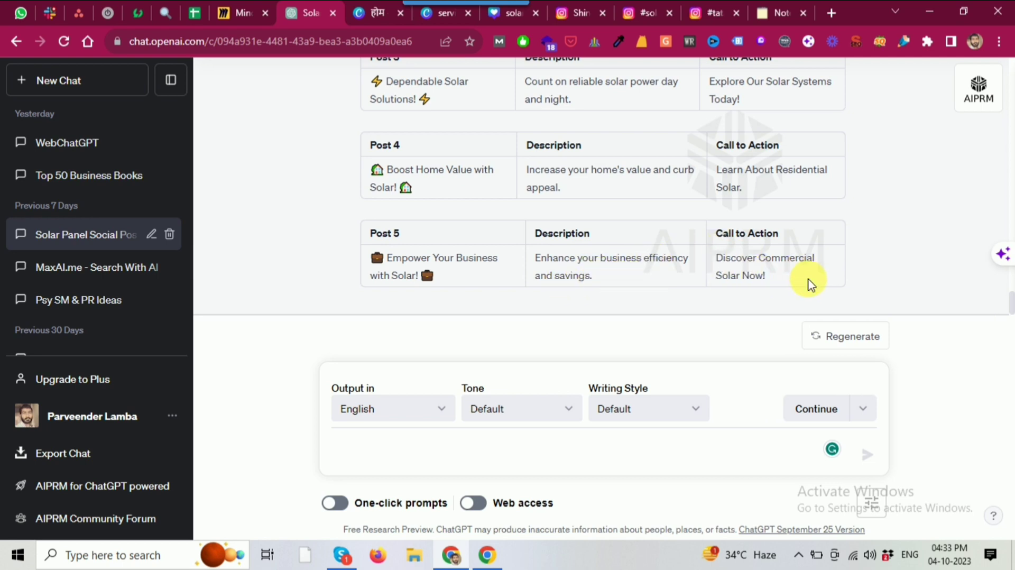
Review the first response's longer posts earlier in the chat, examining Post 4's description and call to action
scroll(630, 233, up, 10)
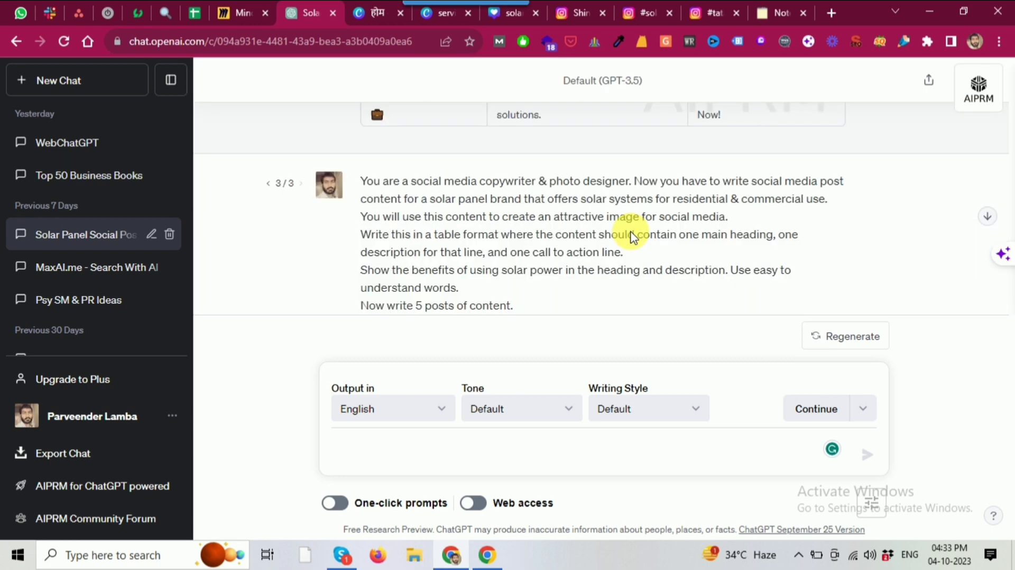
scroll(485, 211, up, 15)
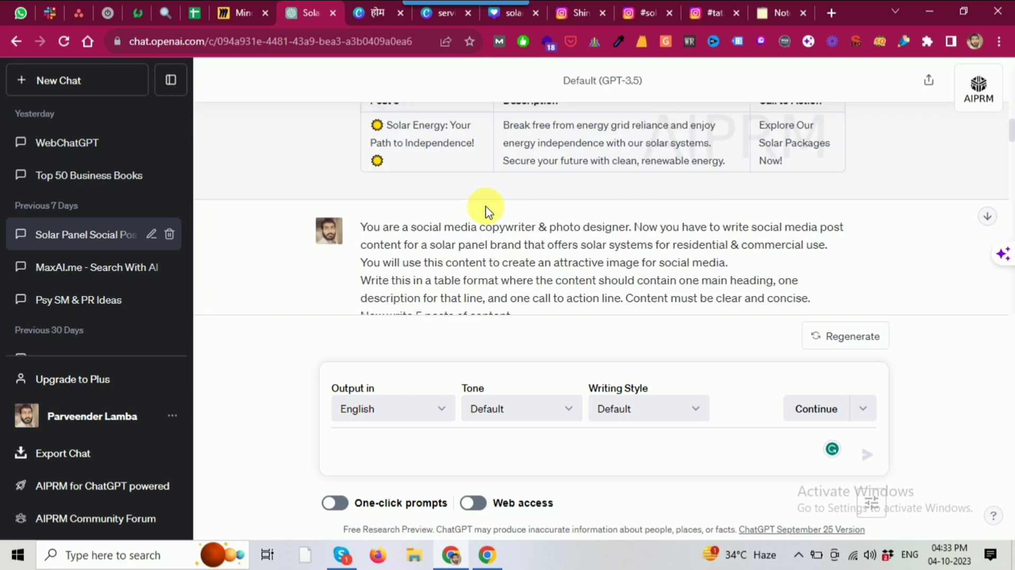
scroll(571, 222, down, 5)
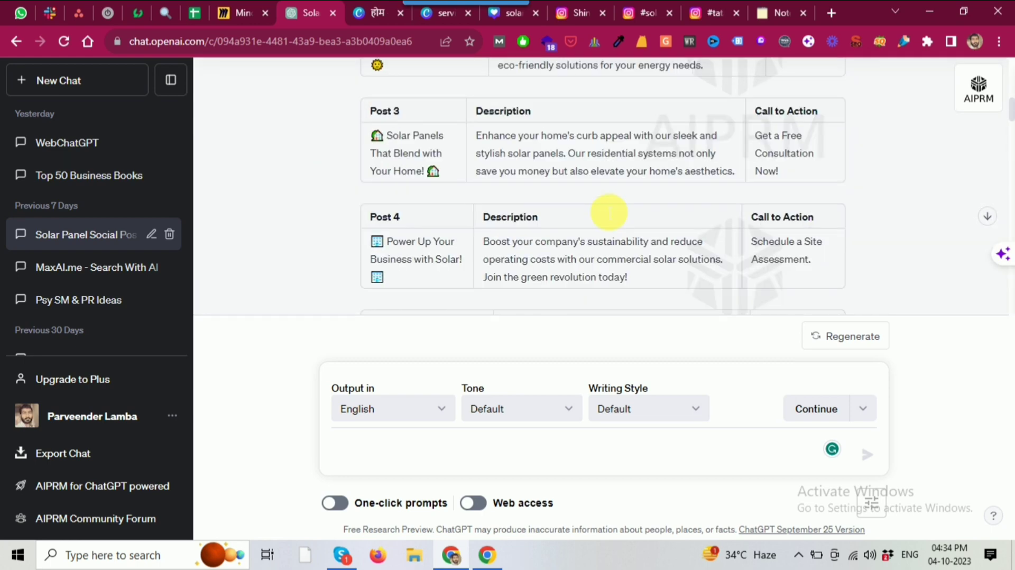
drag(483, 241, 661, 286)
click(661, 286)
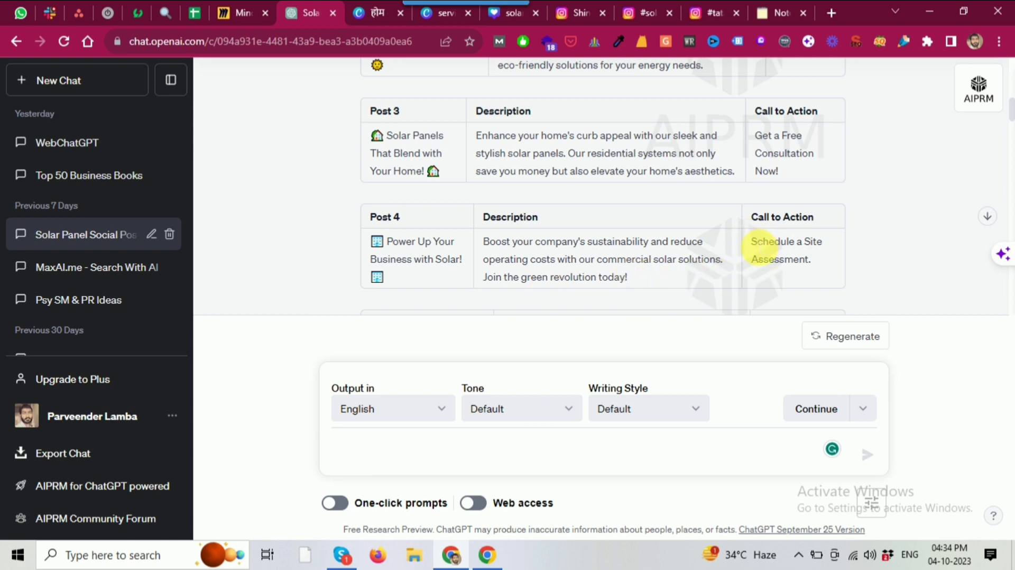
drag(752, 241, 820, 259)
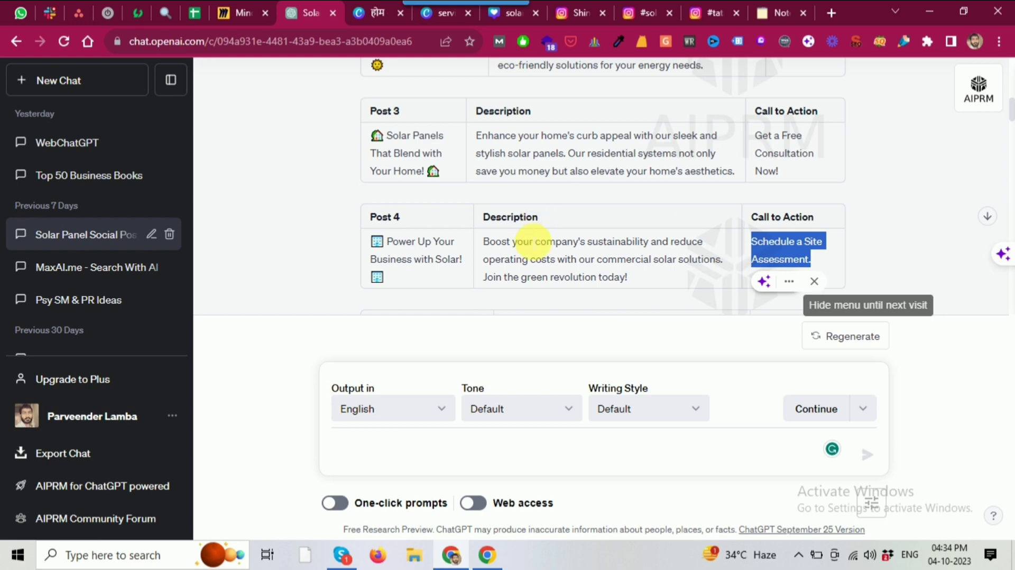
scroll(532, 238, up, 4)
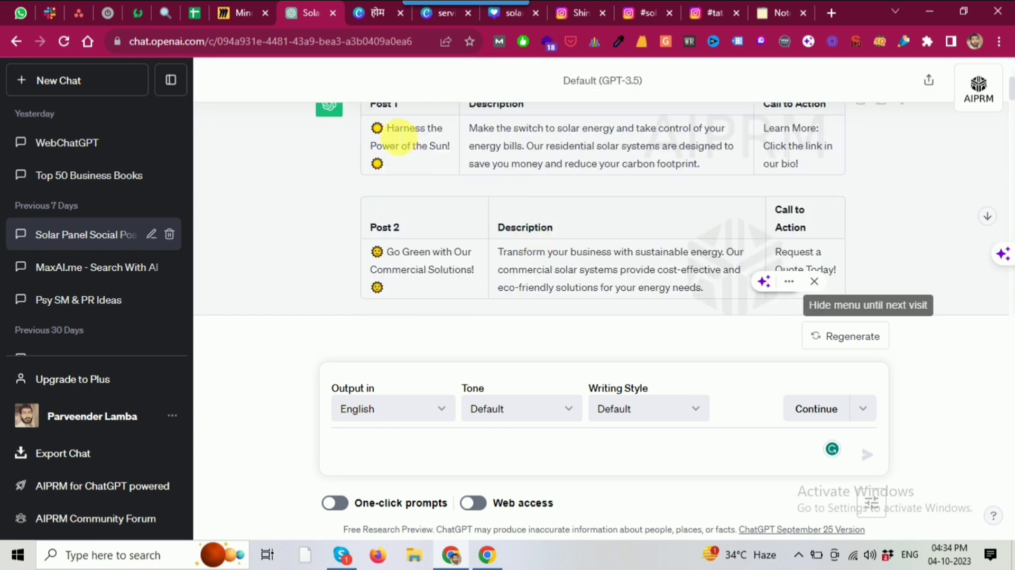
Examine the first ChatGPT prompt, focusing on the solar panel brand and the residential and commercial systems it offers
scroll(535, 195, up, 4)
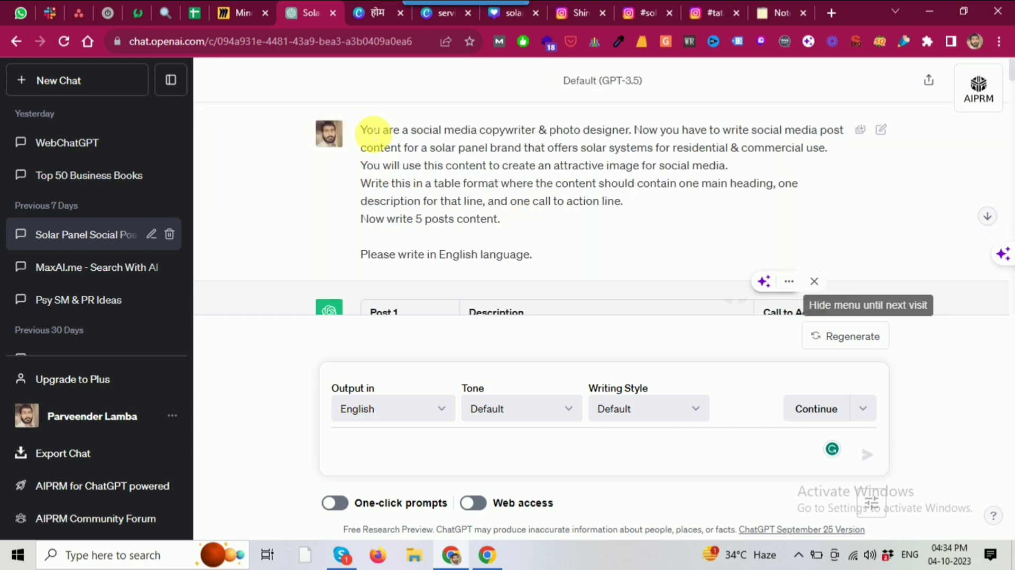
drag(362, 131, 727, 217)
click(635, 185)
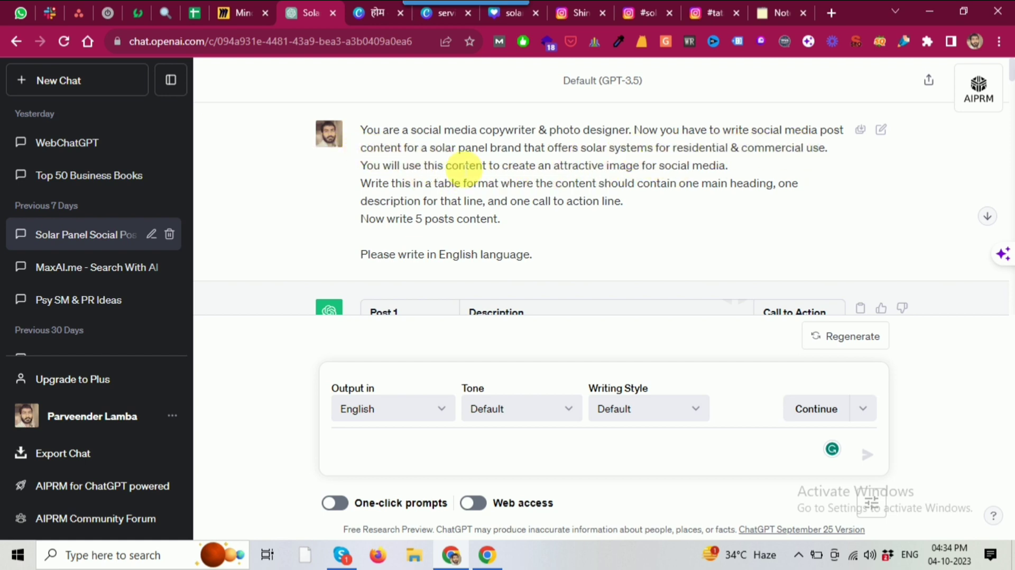
drag(429, 155, 524, 154)
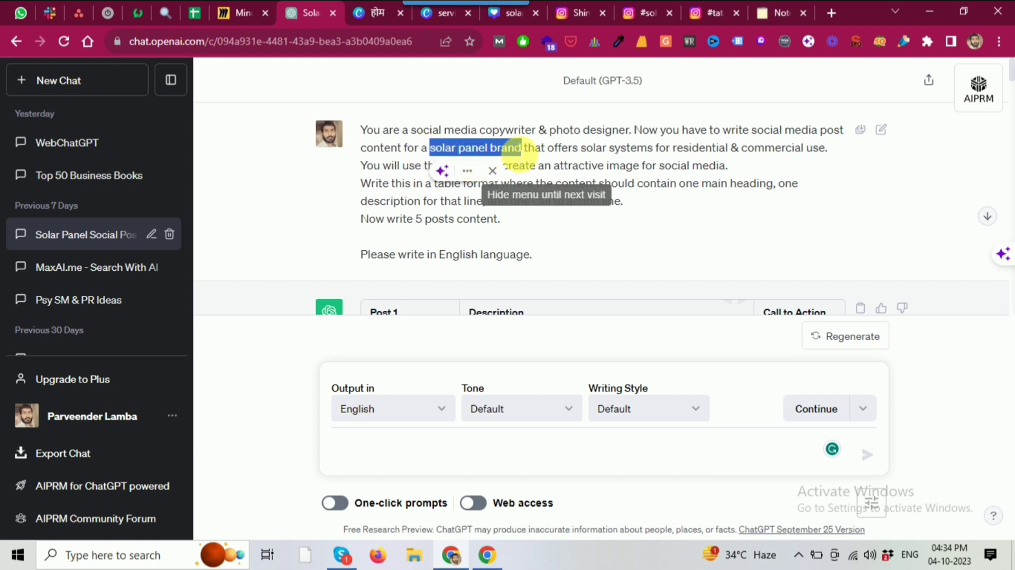
click(597, 165)
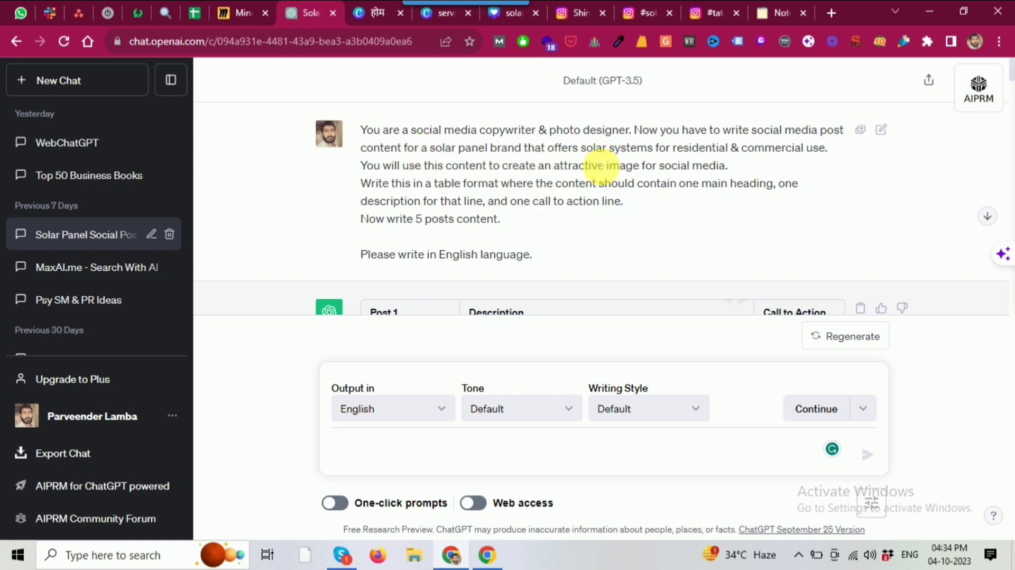
drag(430, 149, 472, 151)
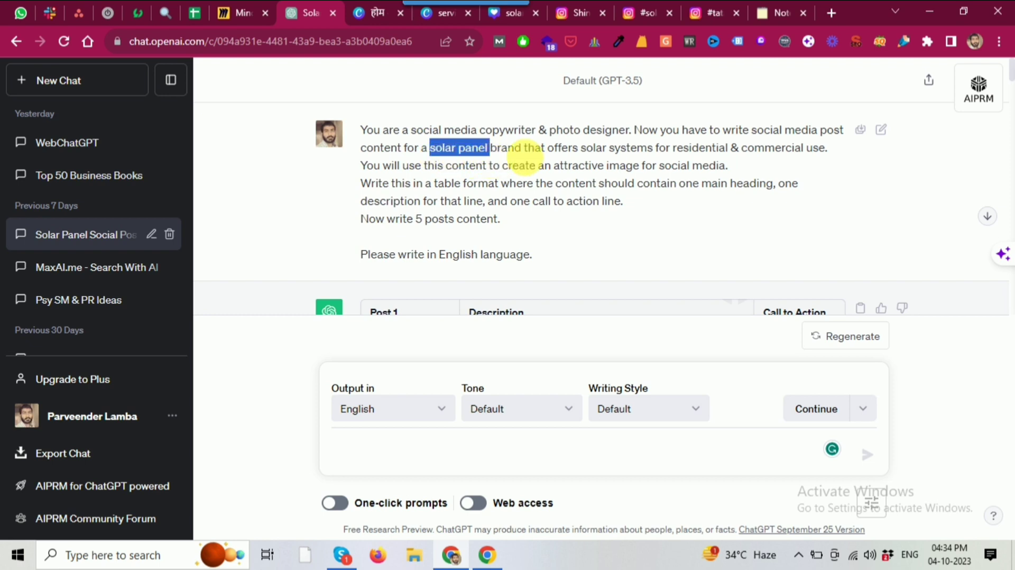
click(555, 152)
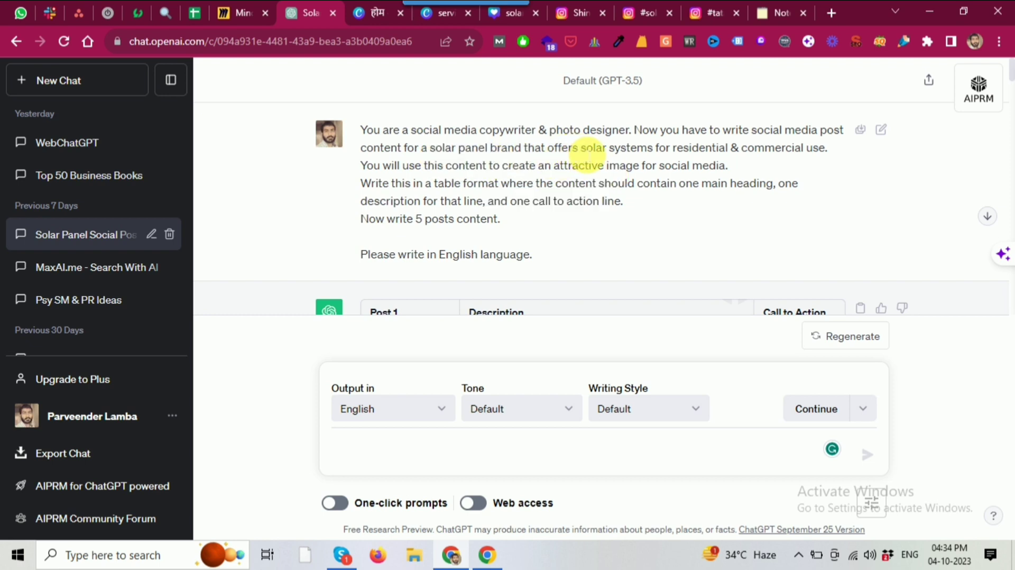
drag(582, 150, 827, 153)
click(415, 180)
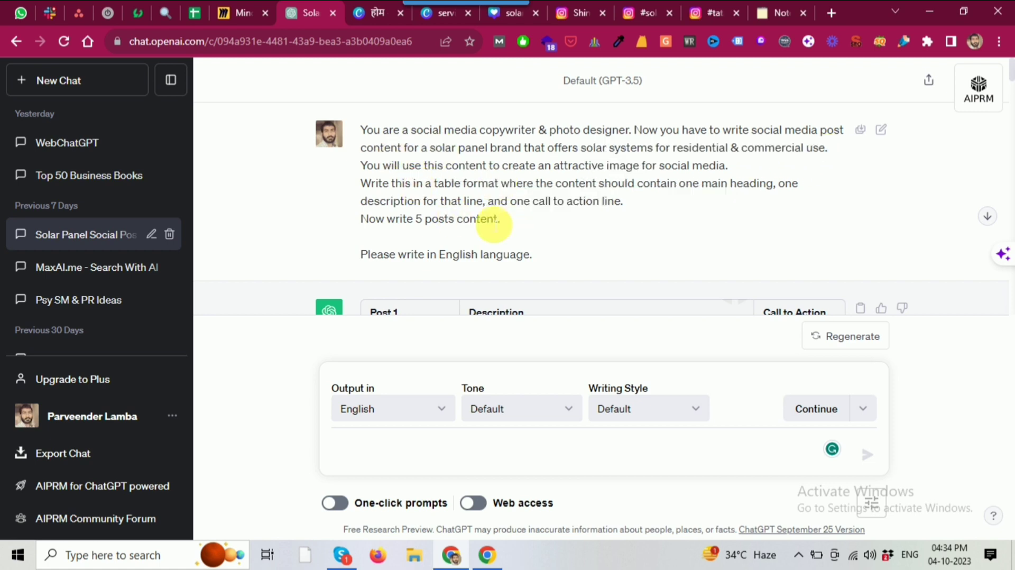
scroll(521, 234, down, 2)
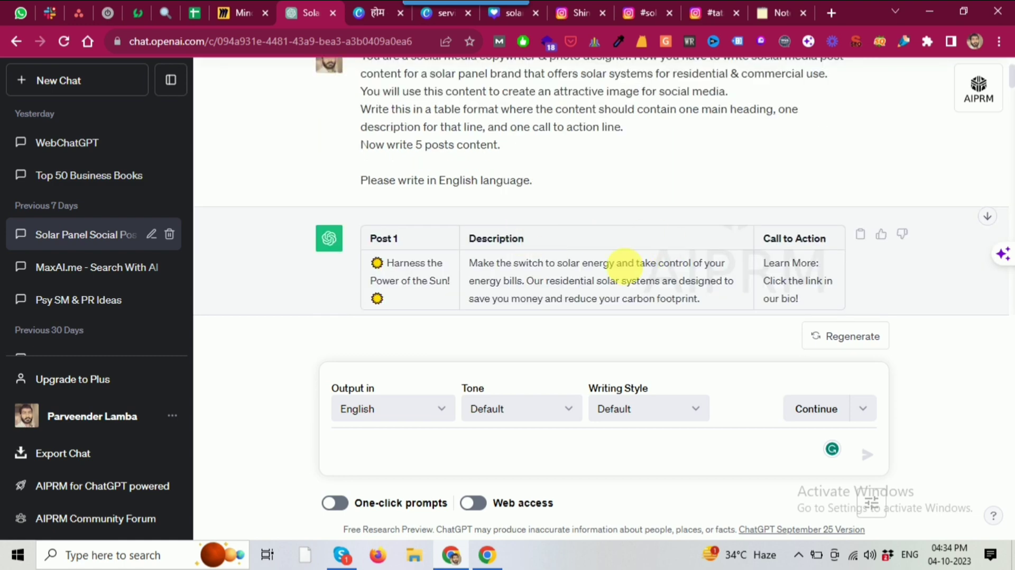
Check the Miro mind map and review the prepared solar headings, descriptions and calls to action in the RapidTables notepad
click(246, 15)
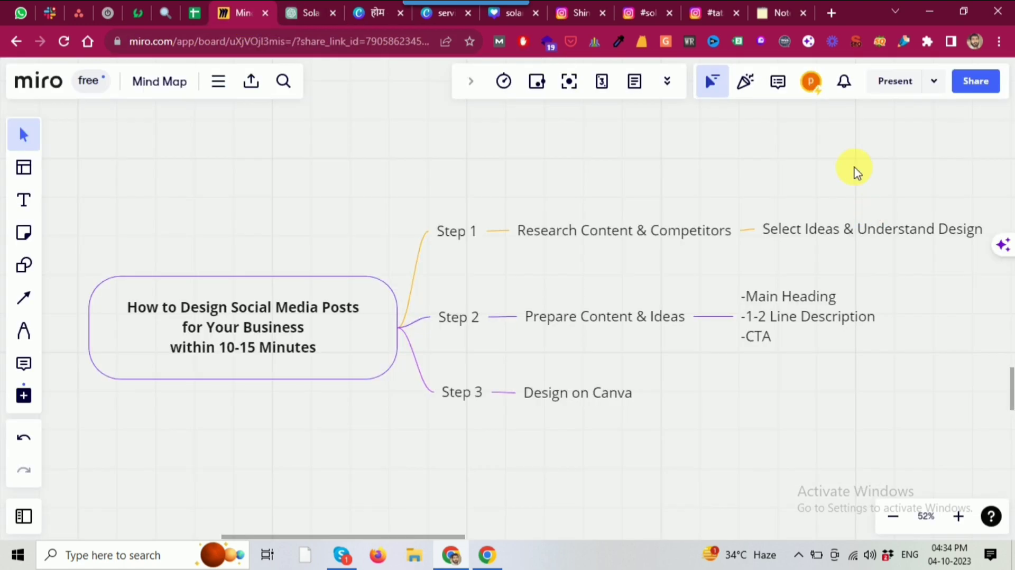
click(775, 12)
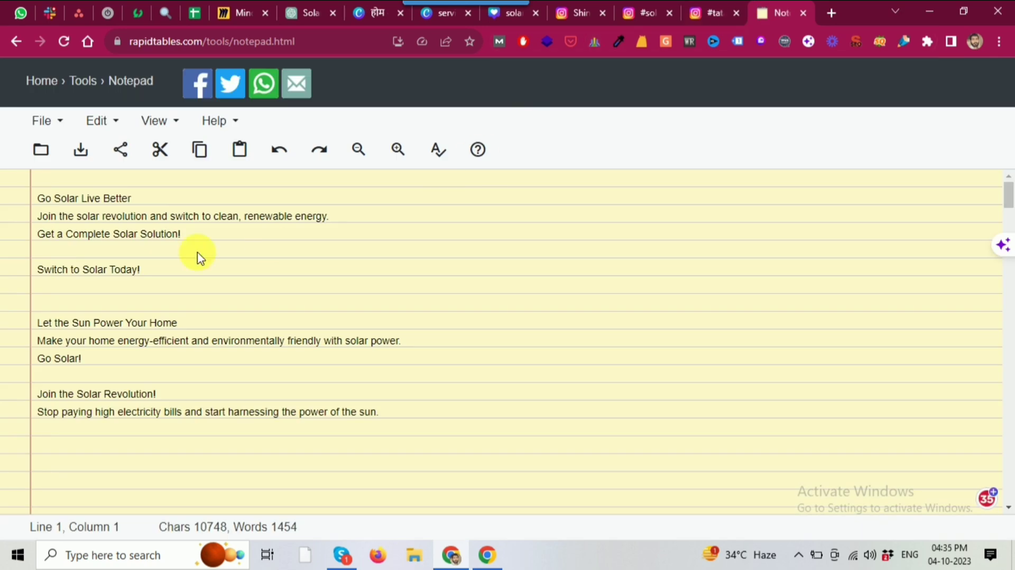
drag(52, 200, 135, 205)
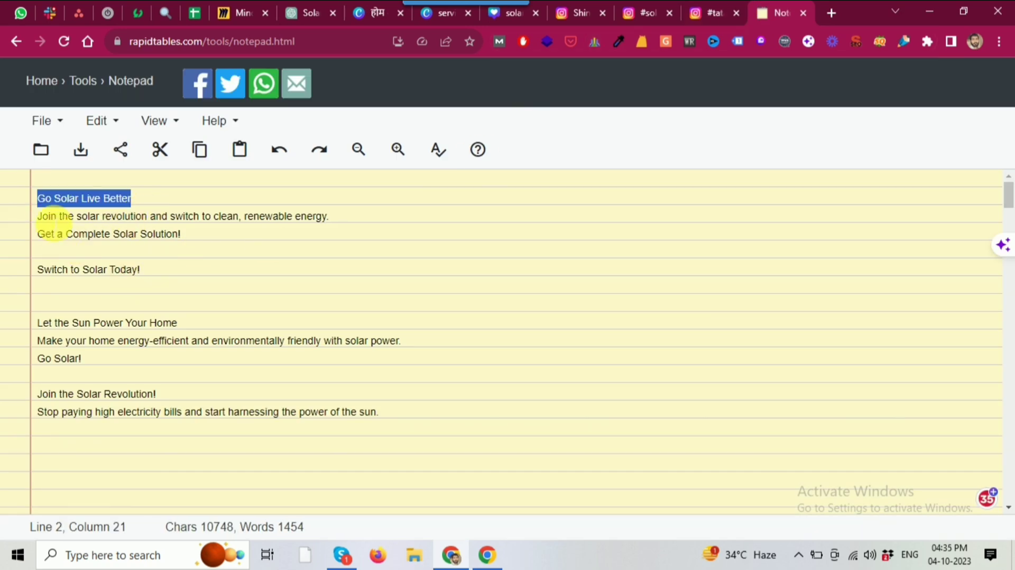
drag(39, 216, 271, 238)
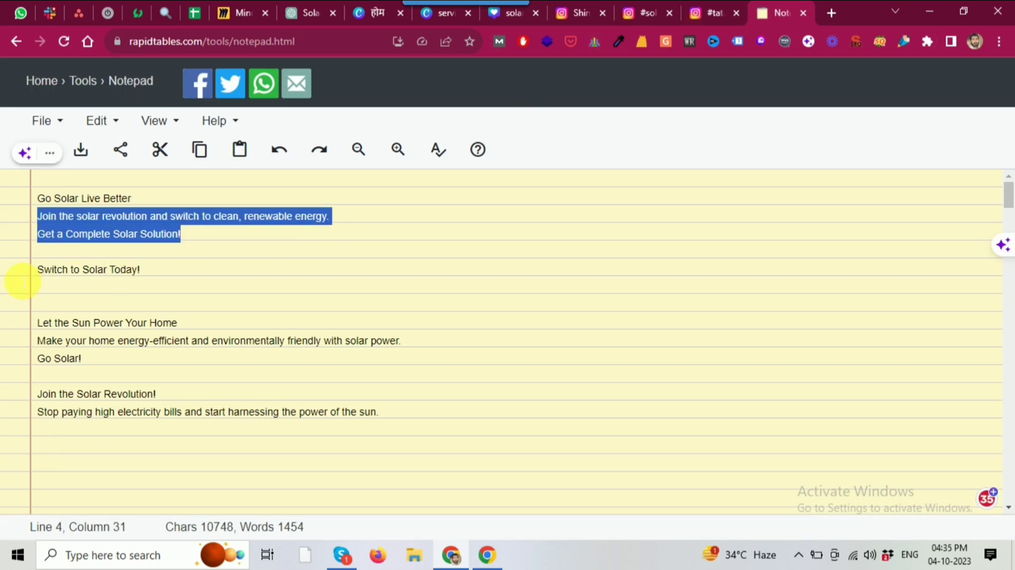
drag(38, 271, 147, 276)
drag(38, 322, 102, 370)
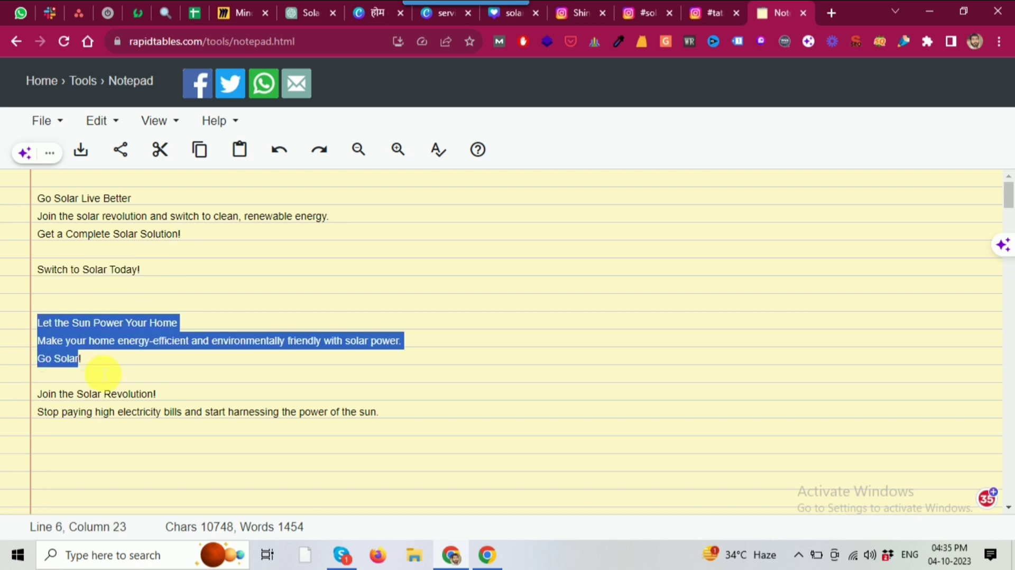
drag(38, 394, 397, 428)
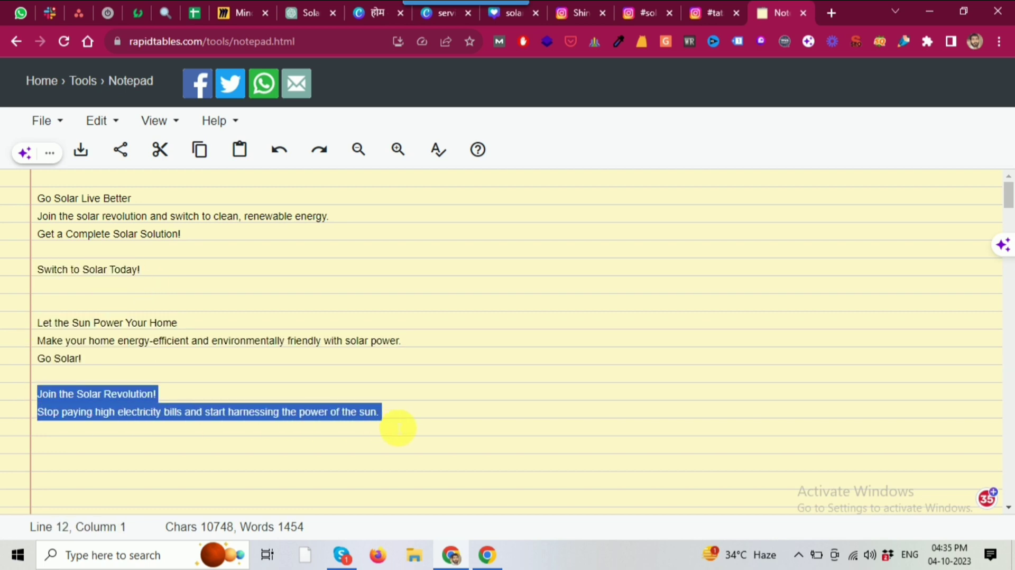
click(433, 428)
Switch to the Canva home page and open the list of formats for creating a new design
click(450, 16)
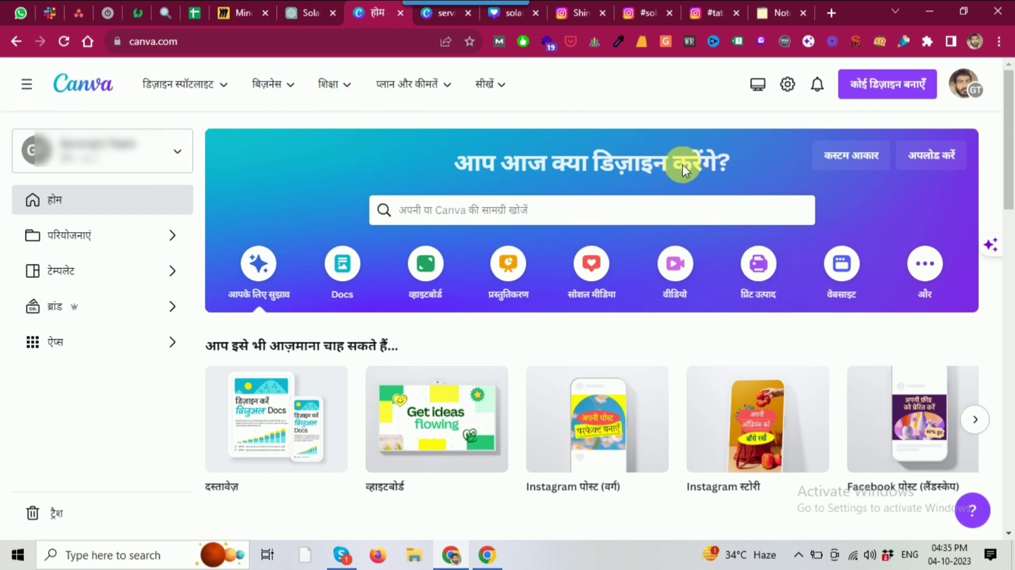
click(893, 98)
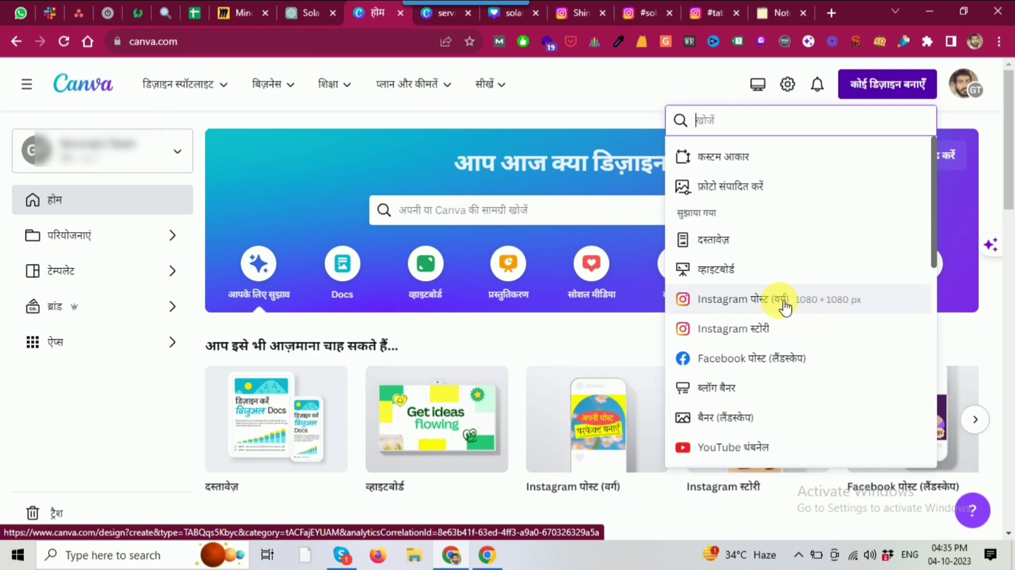
Switch to the "solar designs" file in Canva and open its Elements and Text tools
click(494, 18)
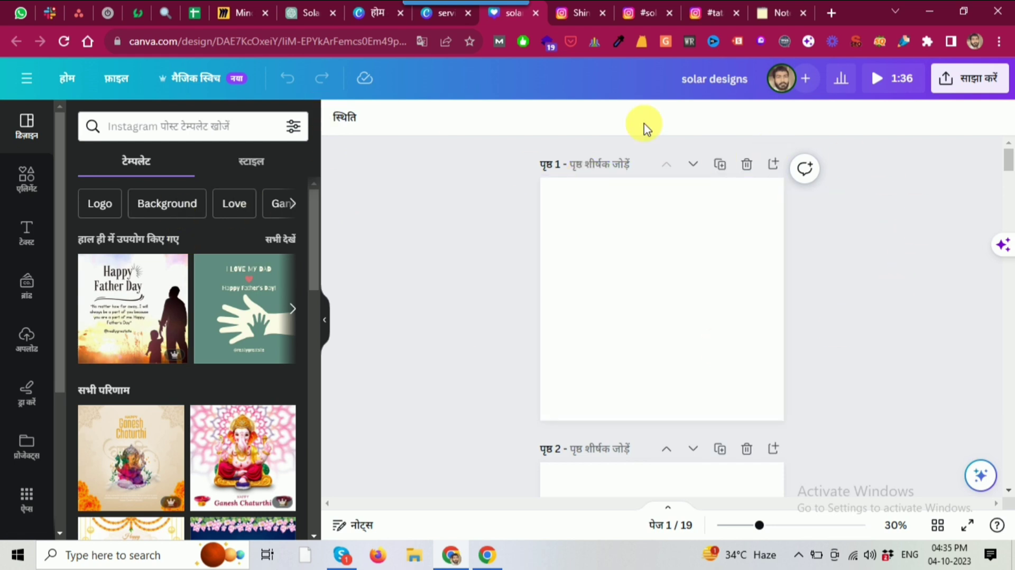
click(708, 80)
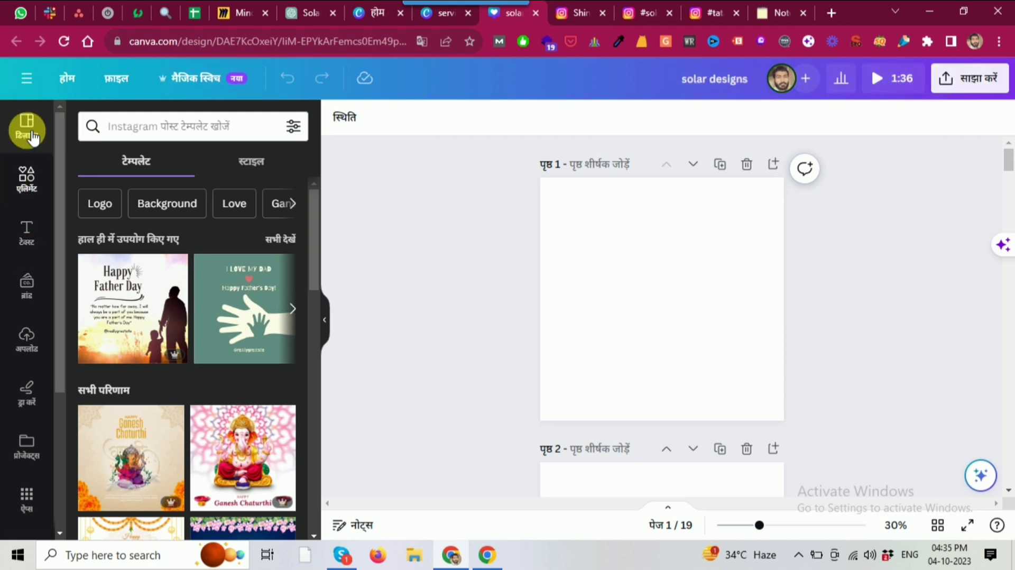
click(26, 184)
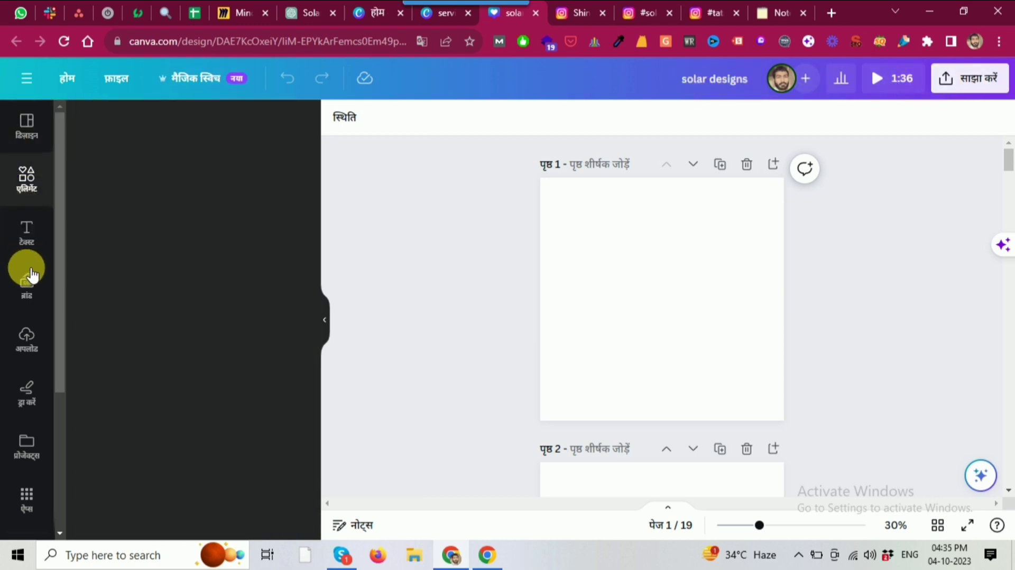
key(t)
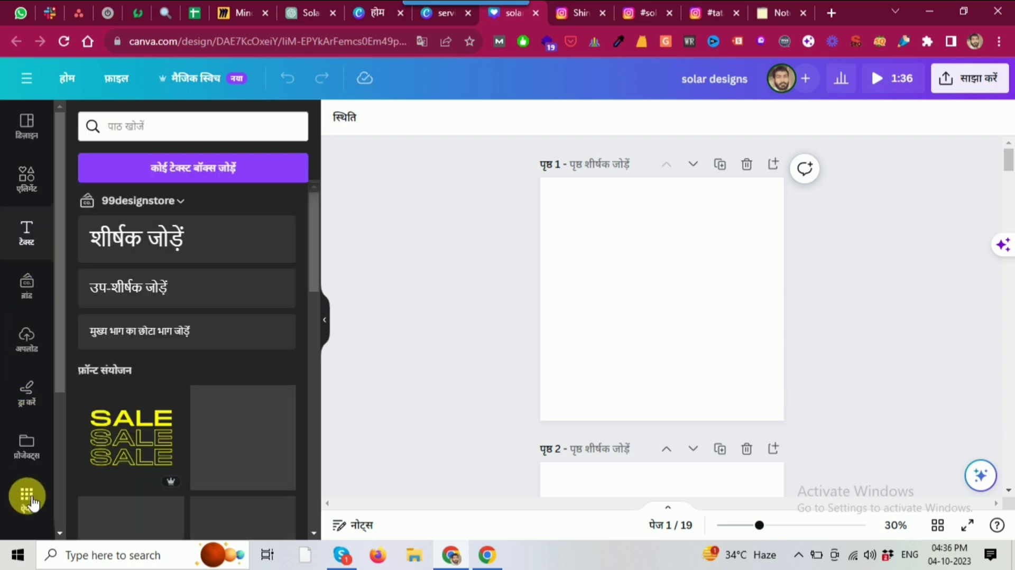
Search the design templates for "solar"
click(32, 507)
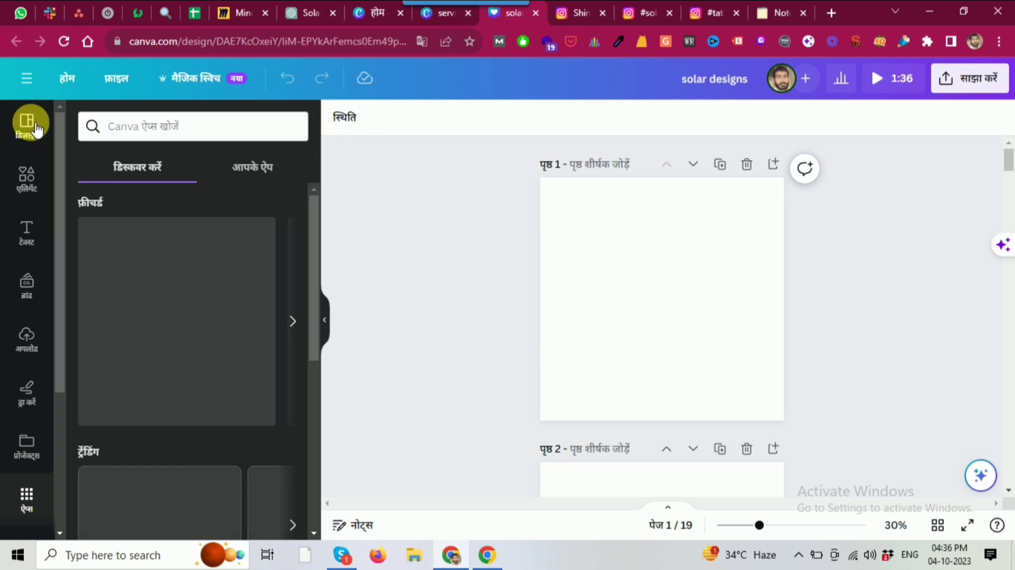
click(23, 127)
click(182, 129)
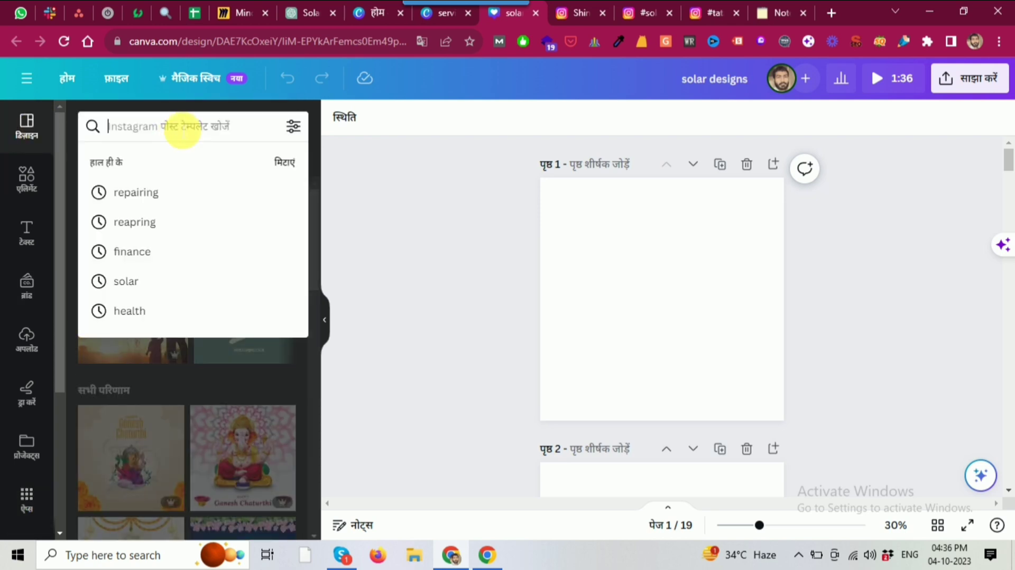
text(solar)
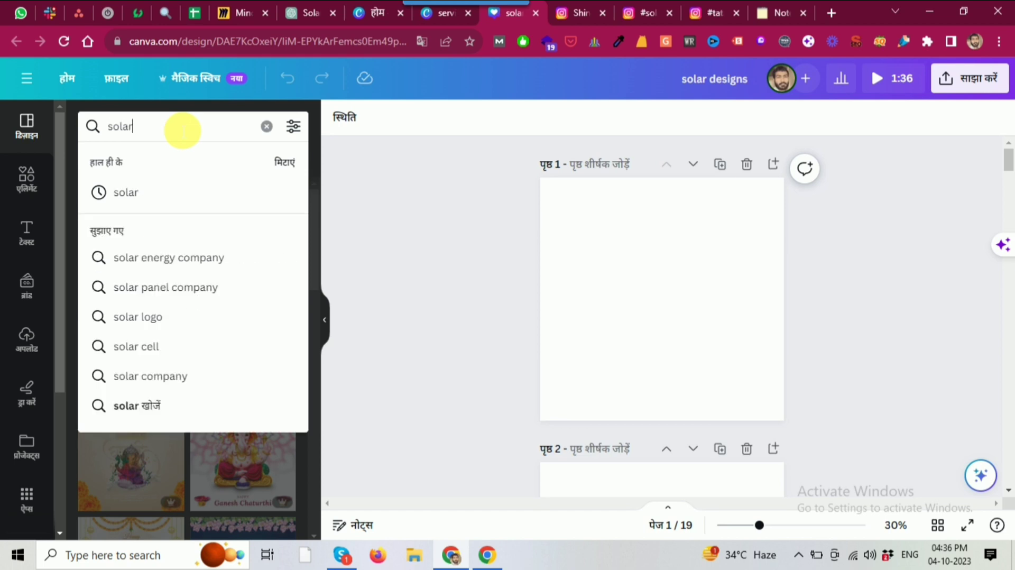
key(Return)
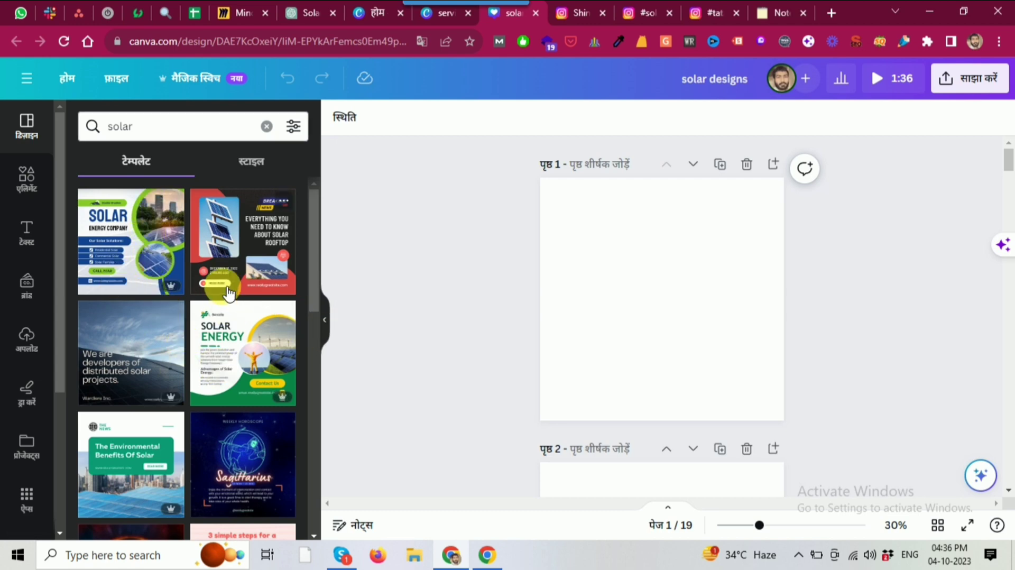
Examine the solar template results for layouts suited to a solar business post
scroll(182, 373, down, 2)
scroll(161, 410, down, 1)
scroll(159, 410, down, 5)
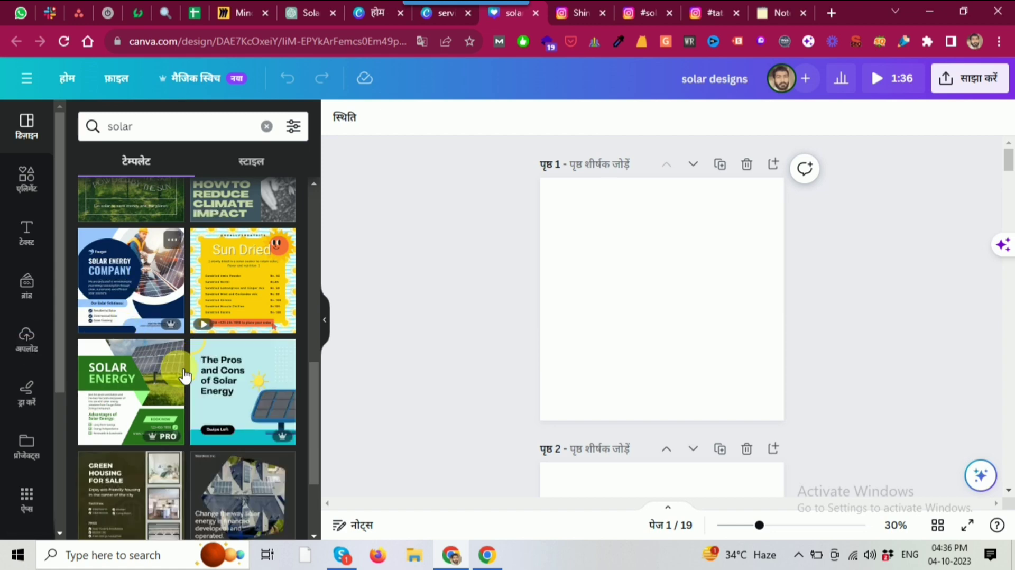
scroll(134, 385, down, 2)
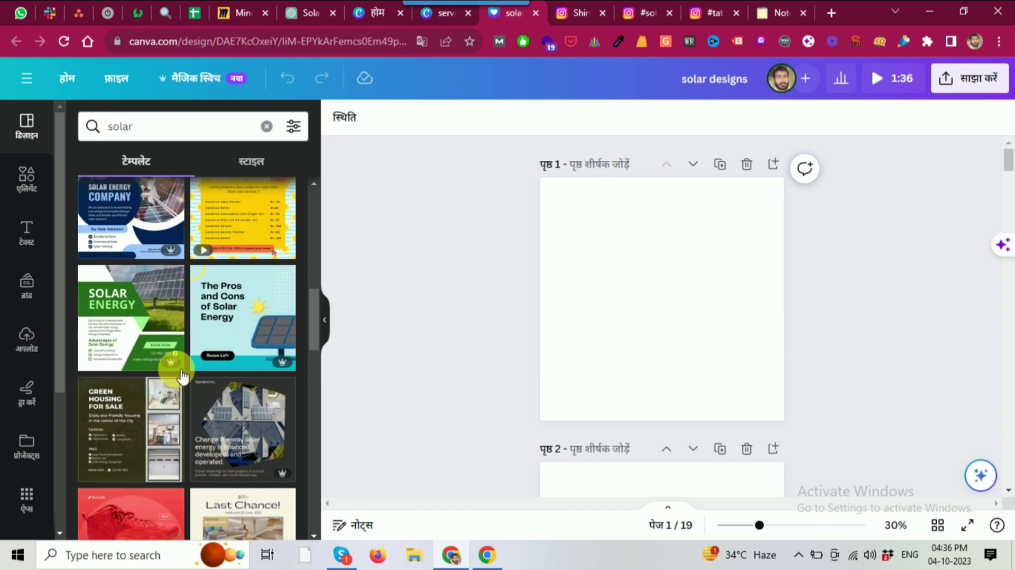
scroll(196, 378, down, 4)
scroll(196, 391, down, 2)
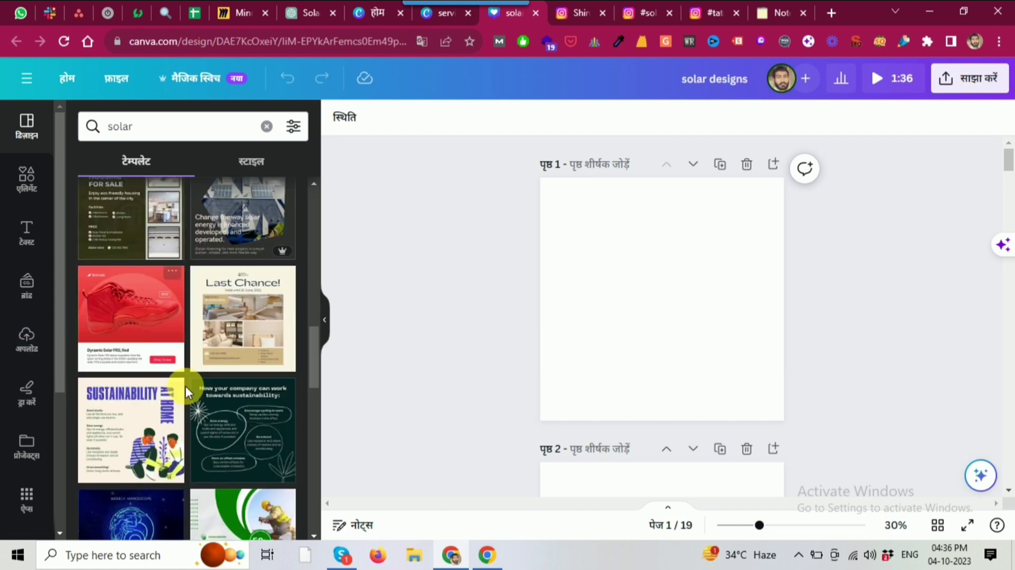
scroll(186, 307, down, 4)
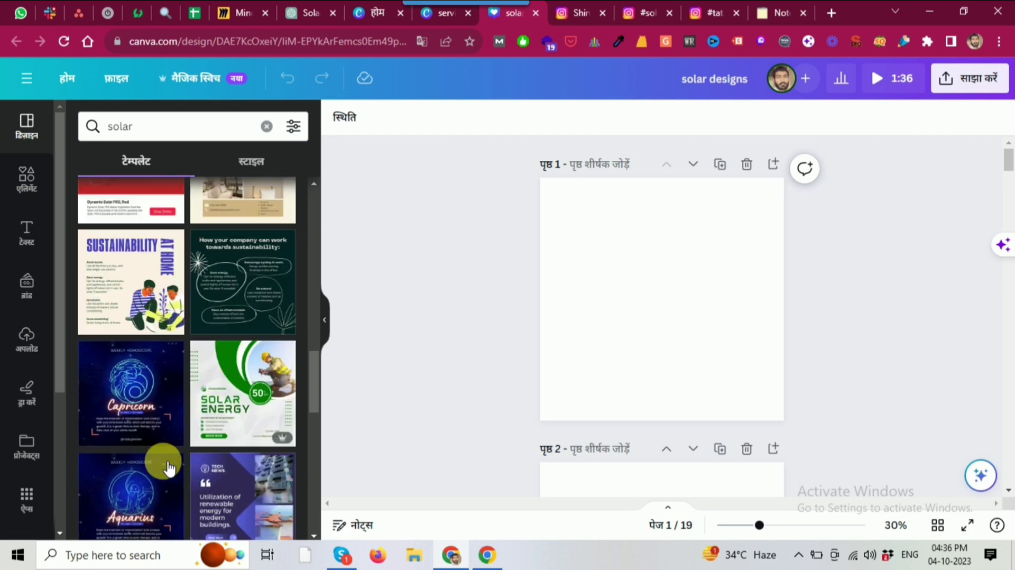
scroll(172, 283, down, 6)
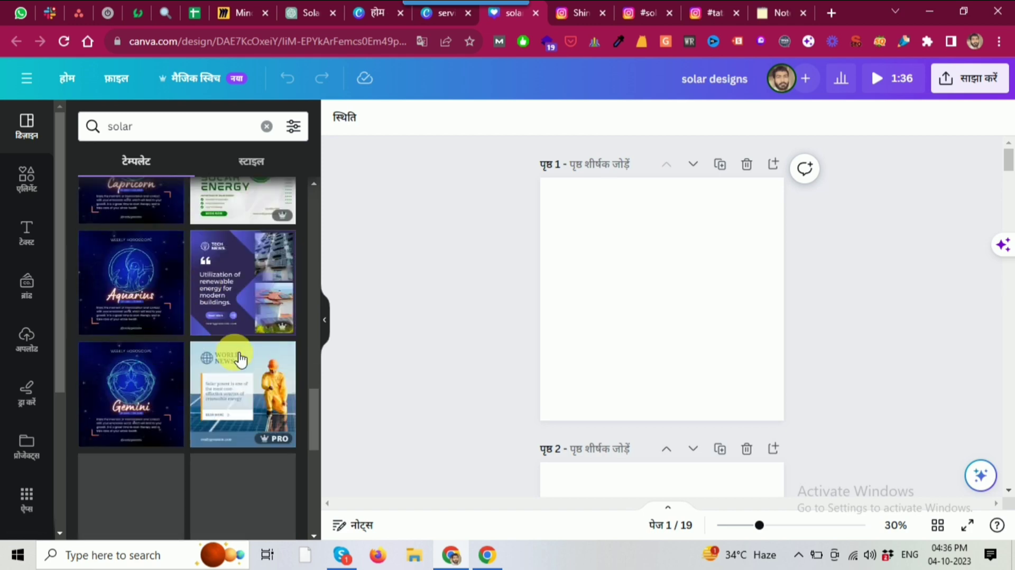
scroll(236, 351, up, 2)
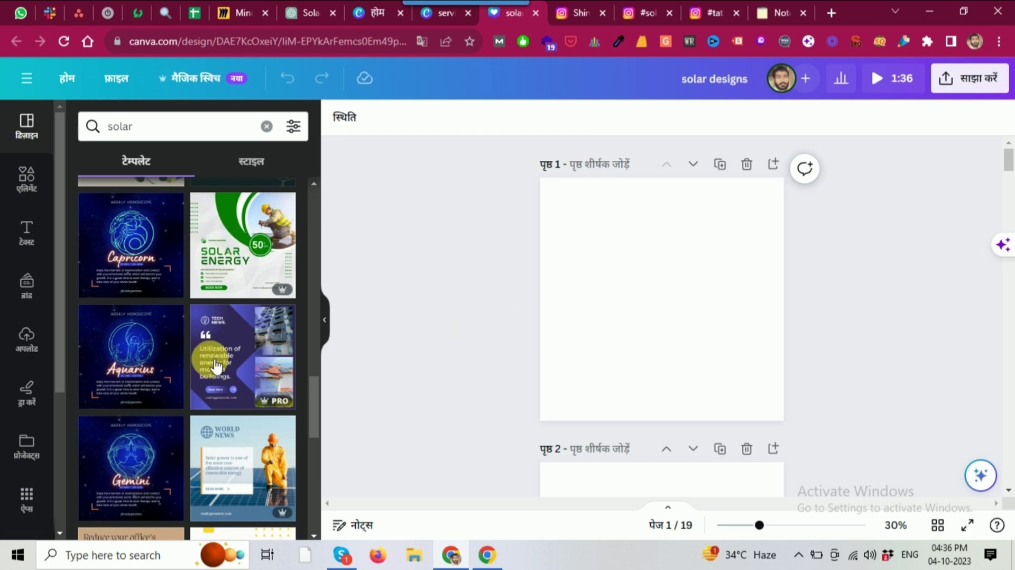
scroll(208, 355, down, 6)
scroll(243, 364, down, 6)
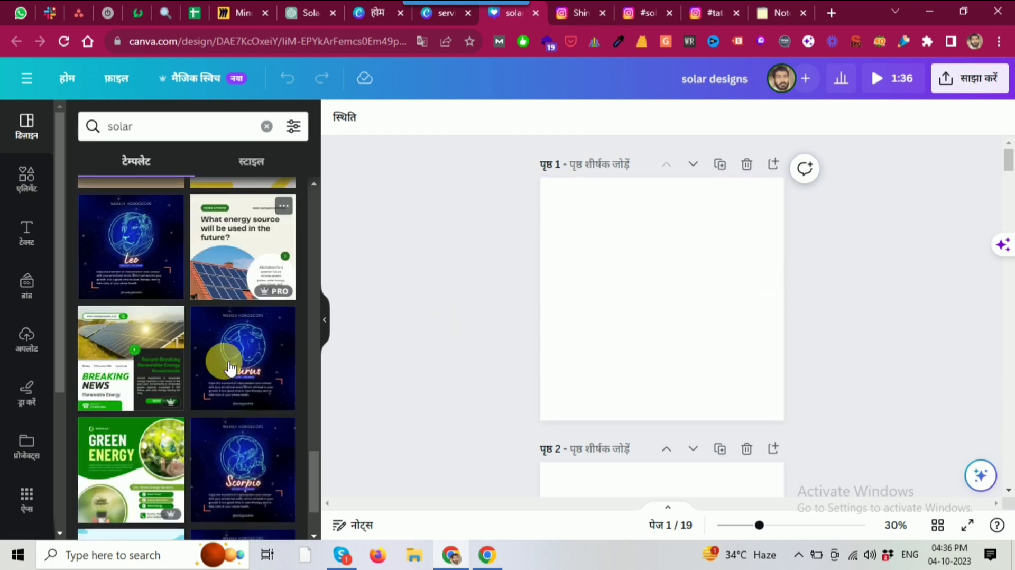
scroll(230, 368, down, 5)
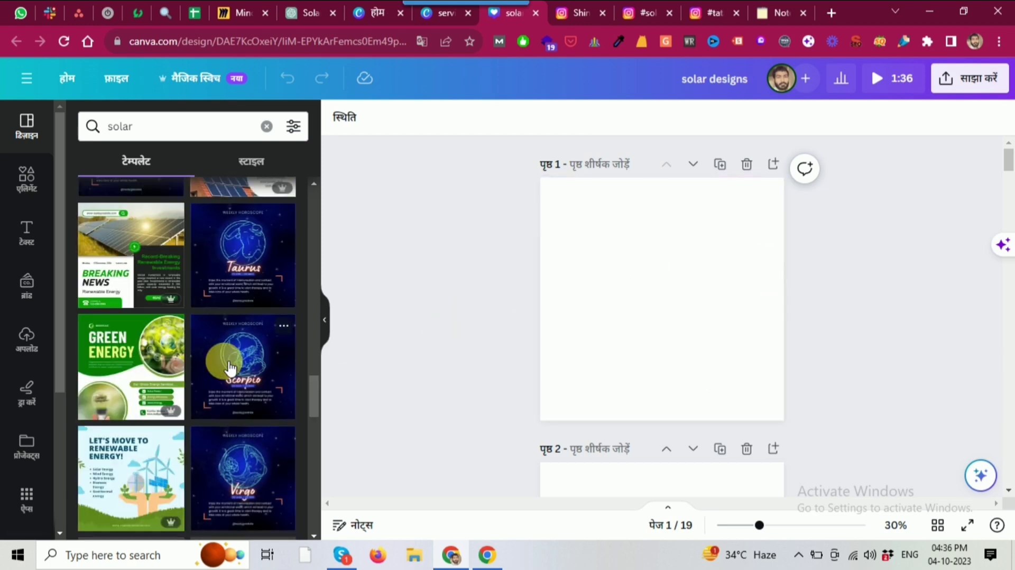
scroll(227, 293, up, 6)
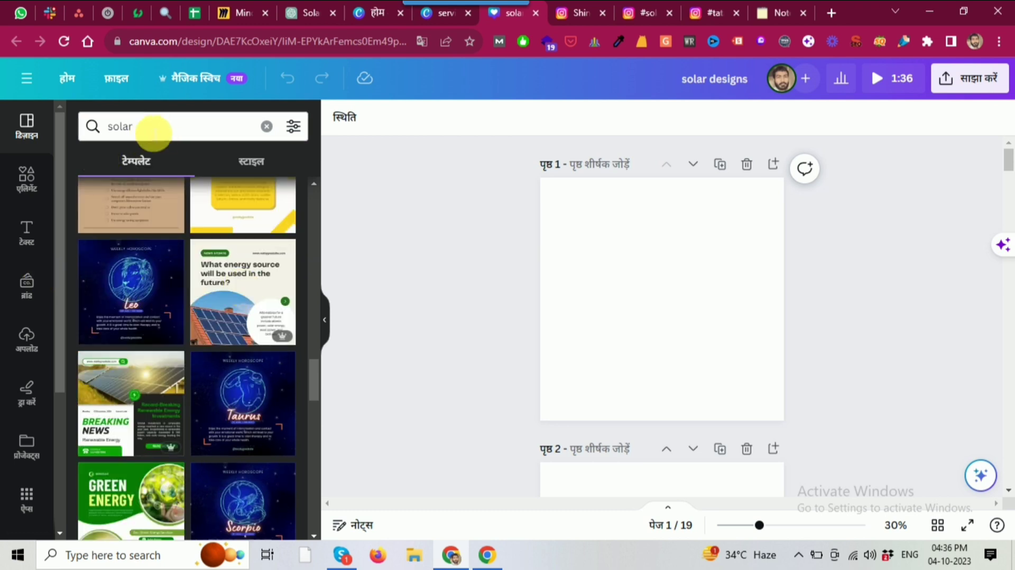
Search the templates for "repairing" and apply the blue HVAC Service & Repairs Instagram Post template to page 1
click(159, 133)
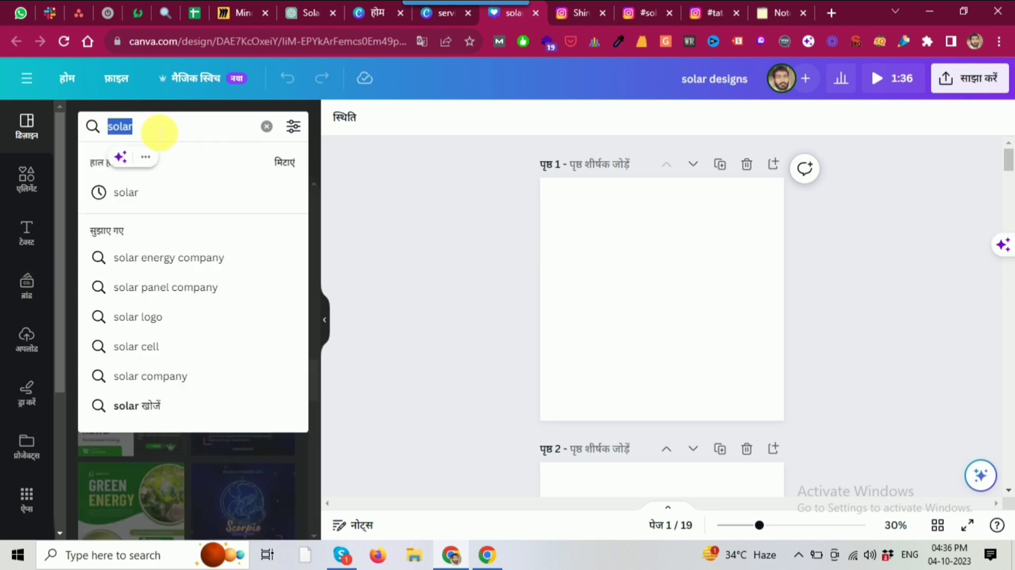
key(BackSpace)
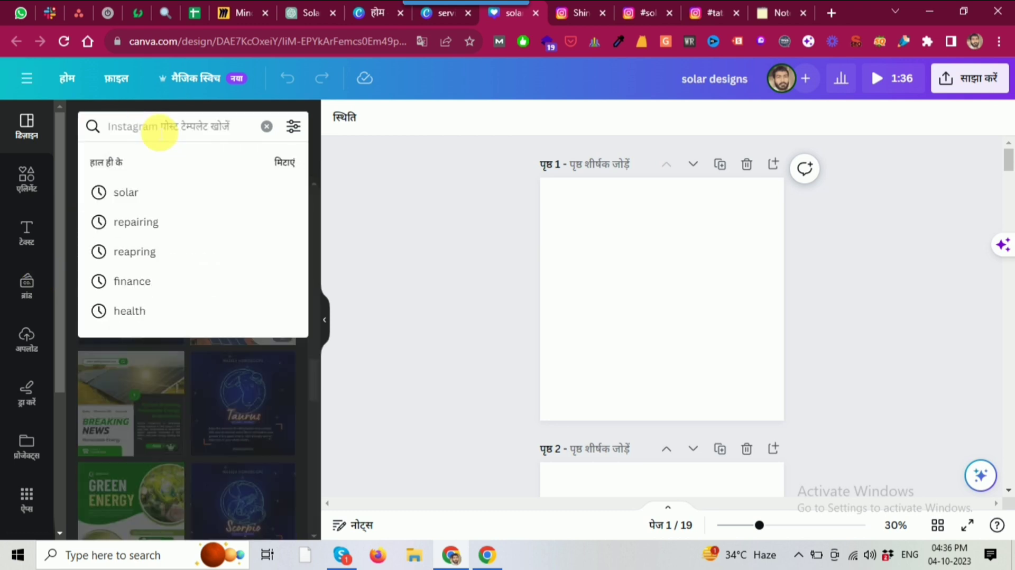
click(139, 222)
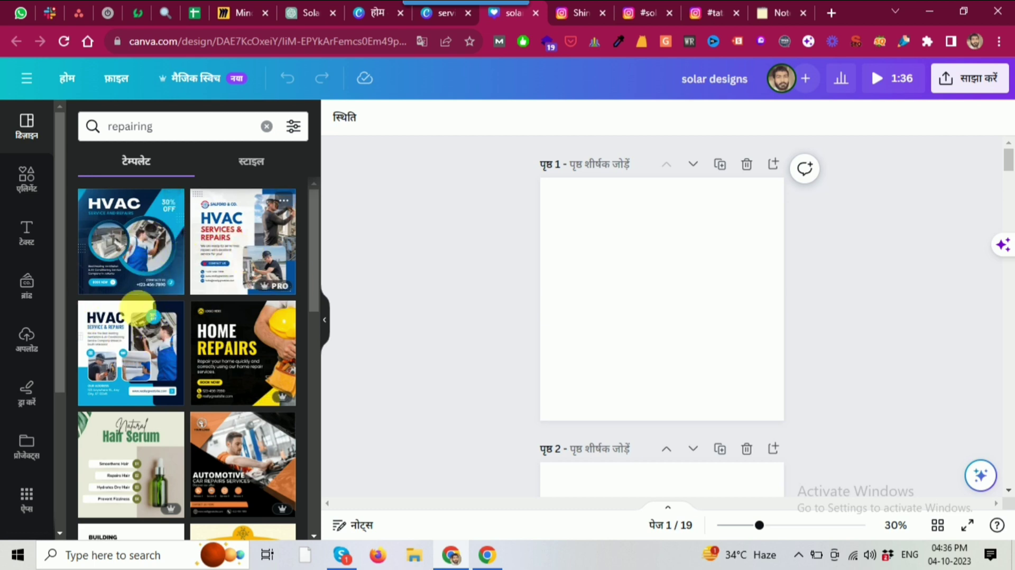
click(135, 246)
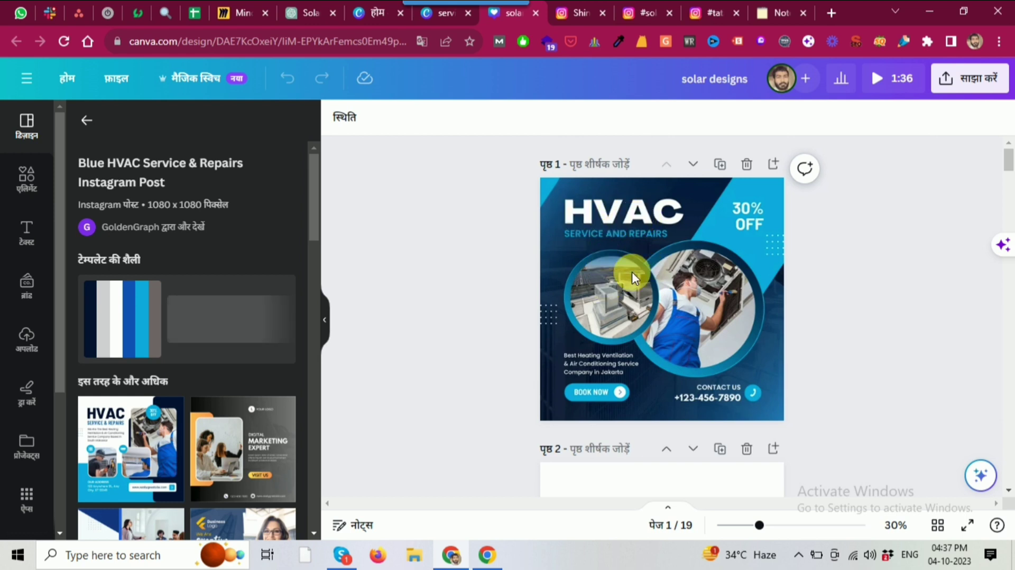
Try deleting the HVAC template's background image on page 1, and undo the deletion
click(616, 307)
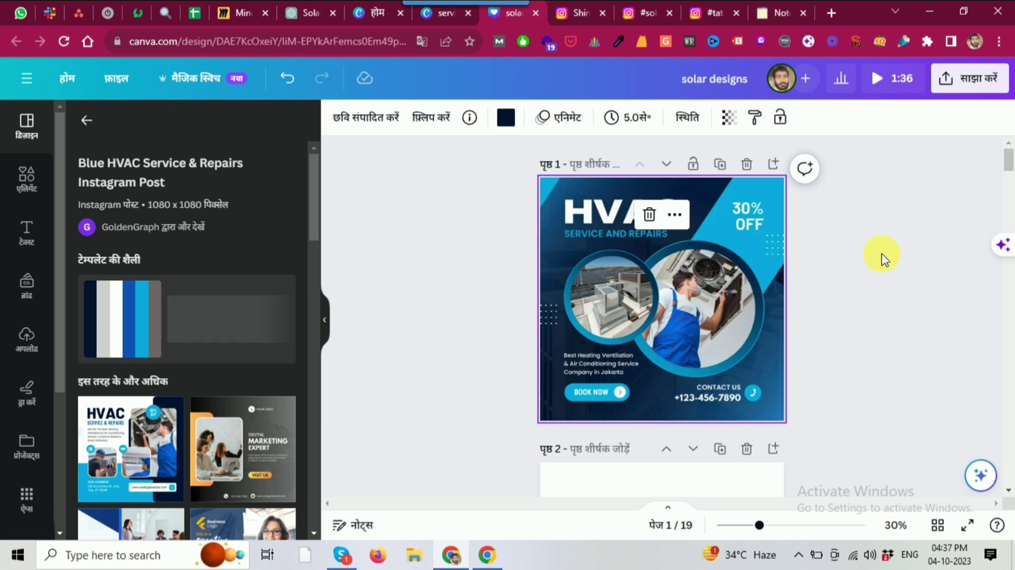
key(Delete)
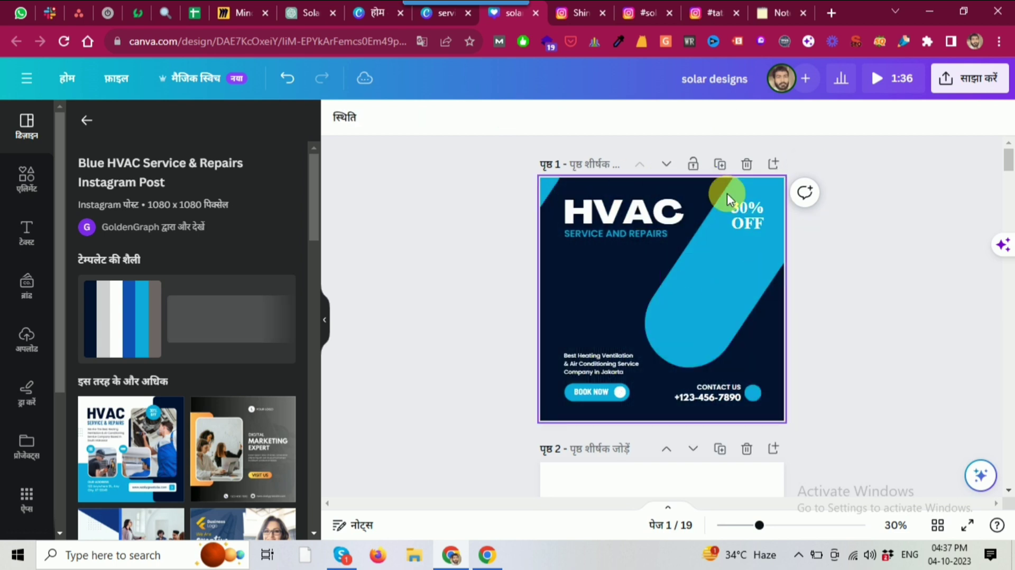
click(645, 237)
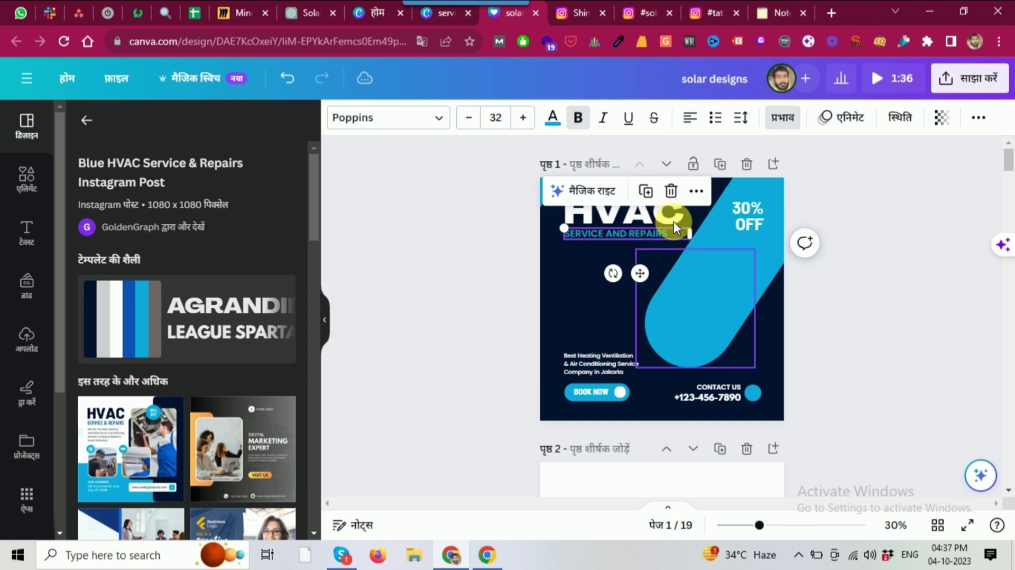
key(ctrl+z)
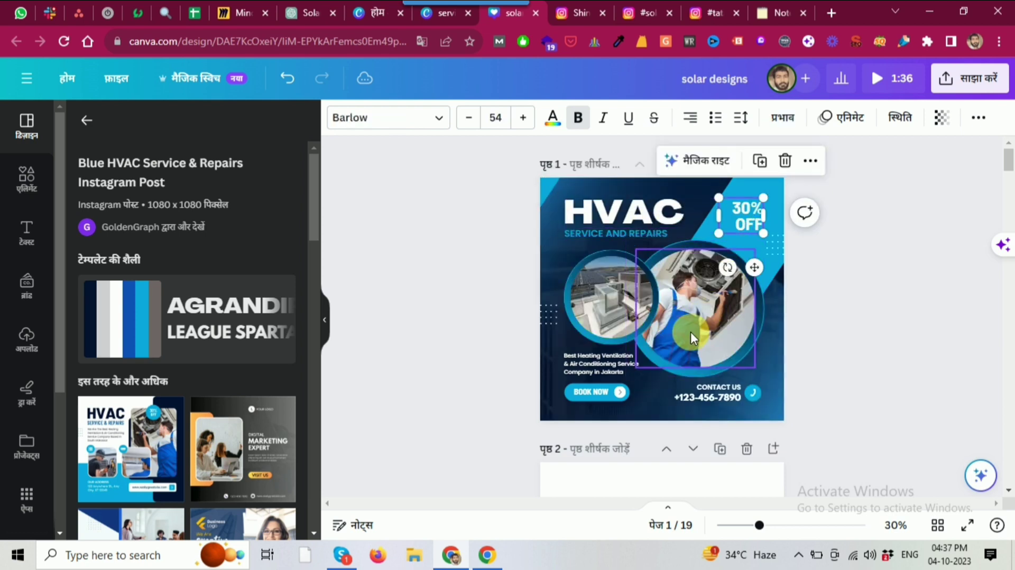
Remove the technician photo from the large circular frame on page 1, keeping the frame
click(690, 331)
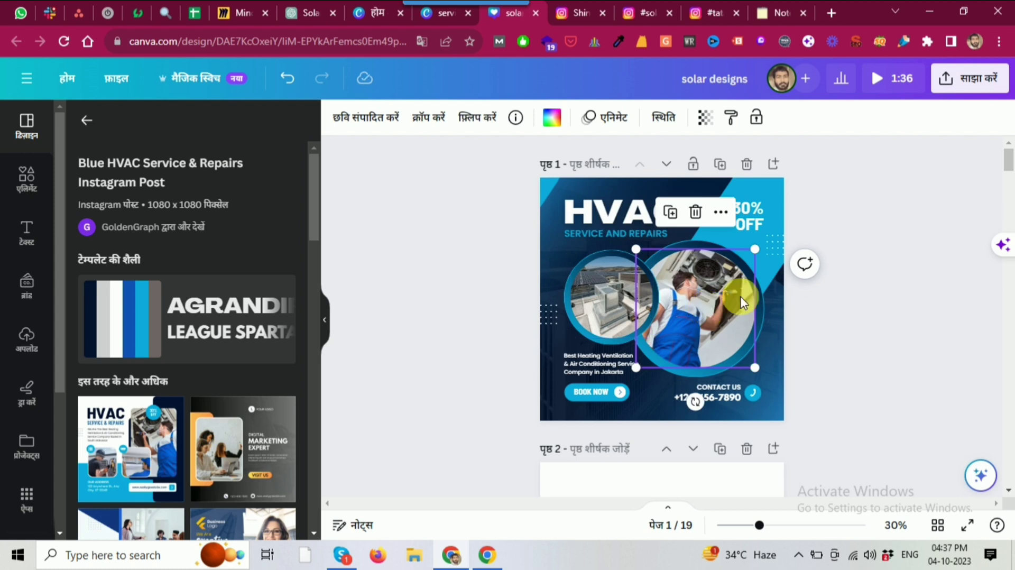
click(697, 212)
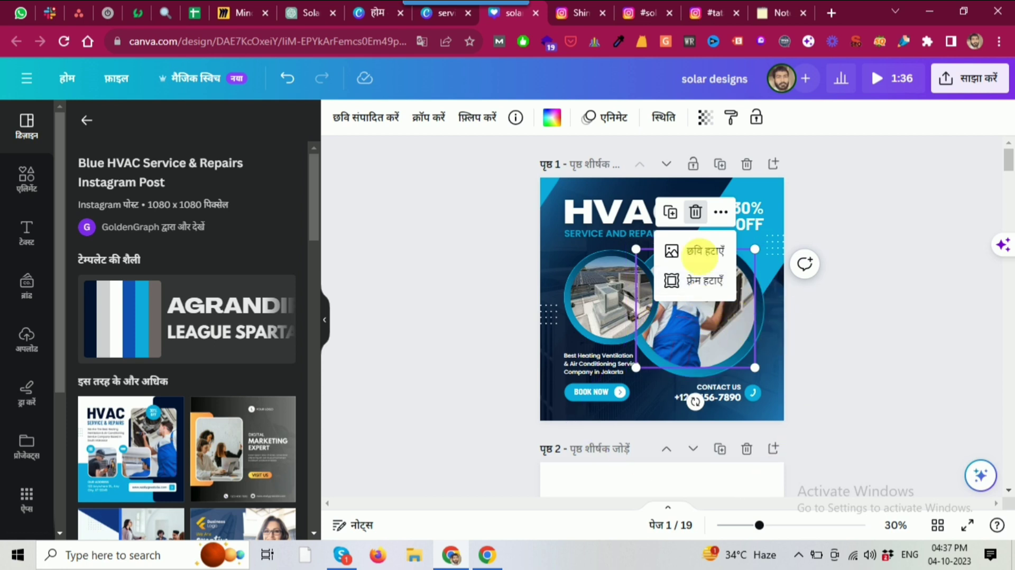
key(Delete)
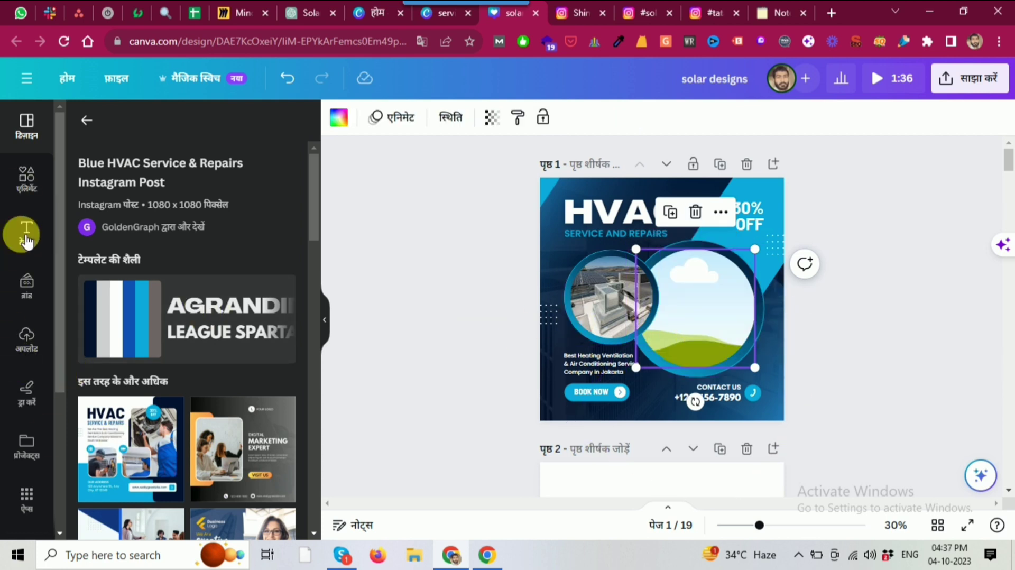
Search the photo library for "solar"
scroll(25, 423, down, 2)
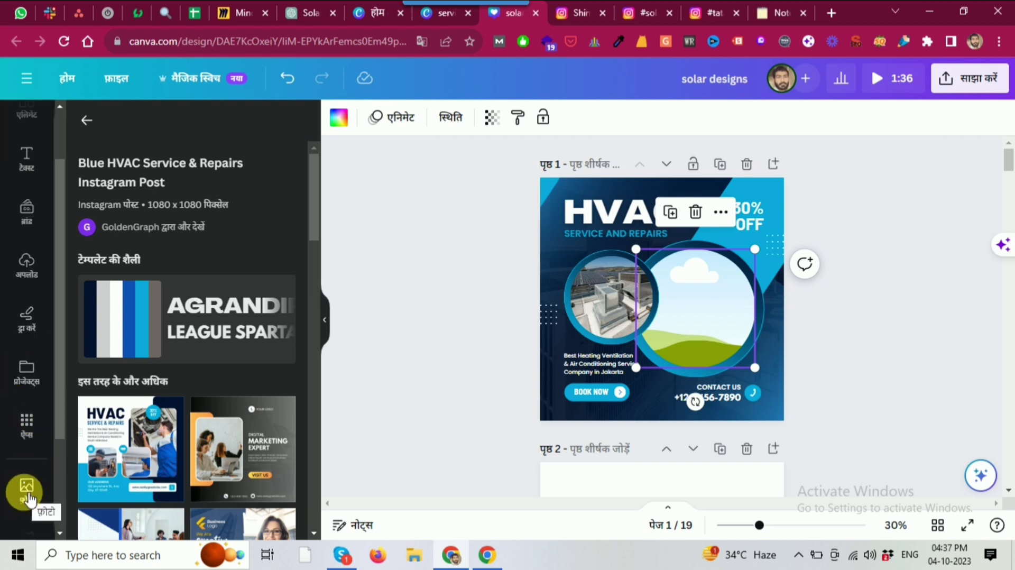
scroll(21, 465, down, 3)
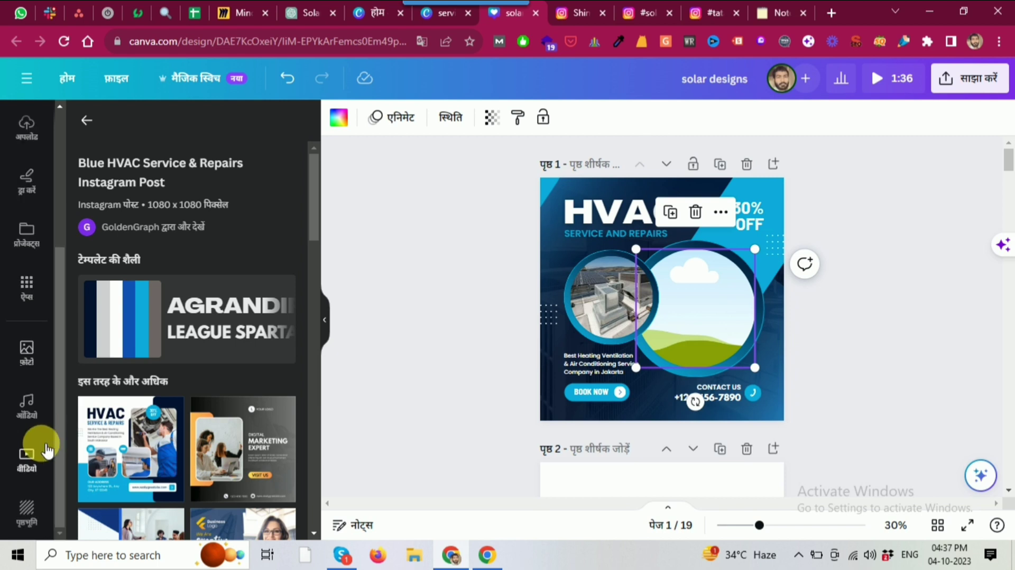
click(27, 362)
click(141, 128)
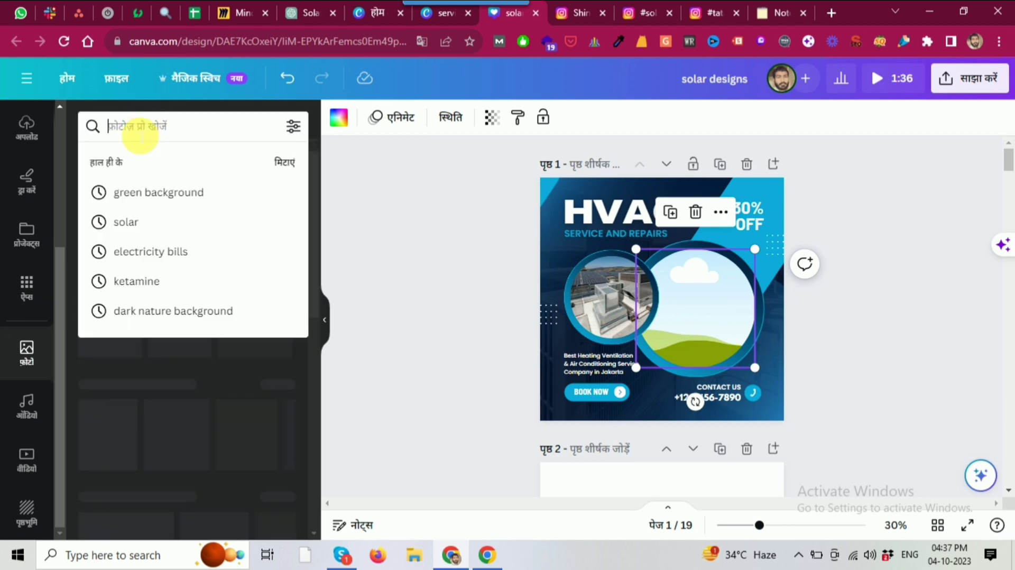
text(solar)
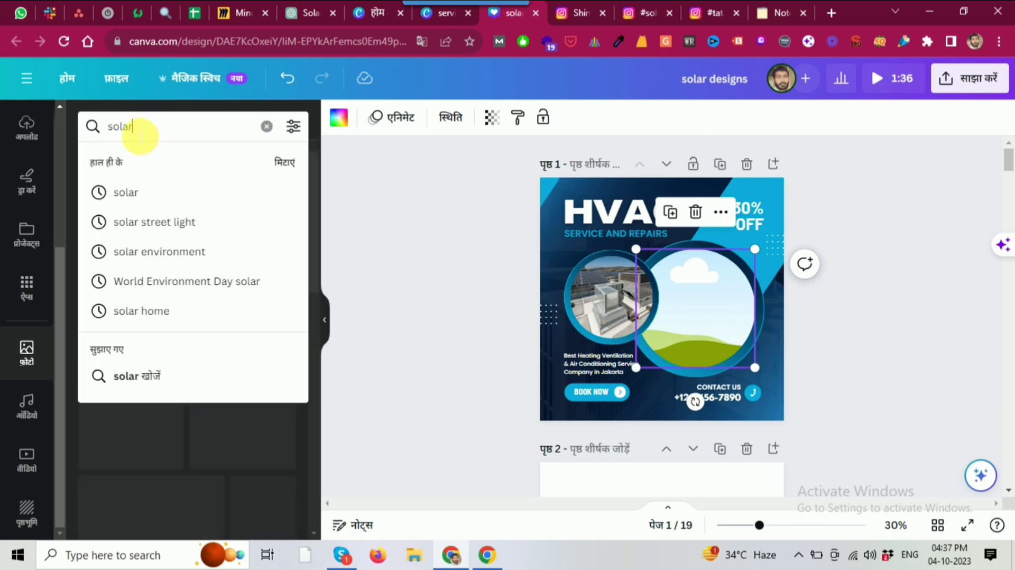
key(Return)
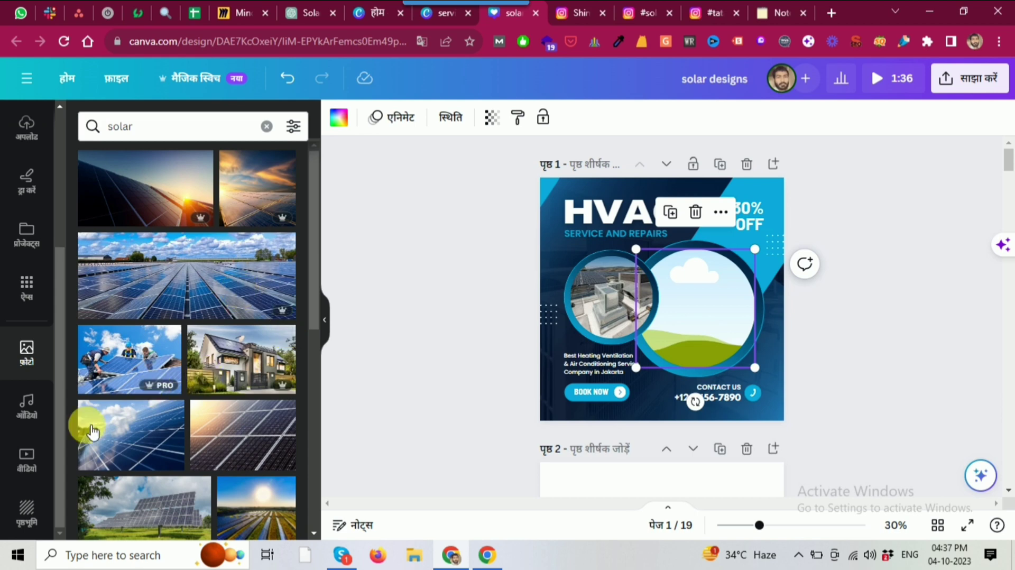
Place the photo of two helmeted workers installing solar panels in the large circular frame on page 1
scroll(167, 438, down, 3)
scroll(199, 417, down, 6)
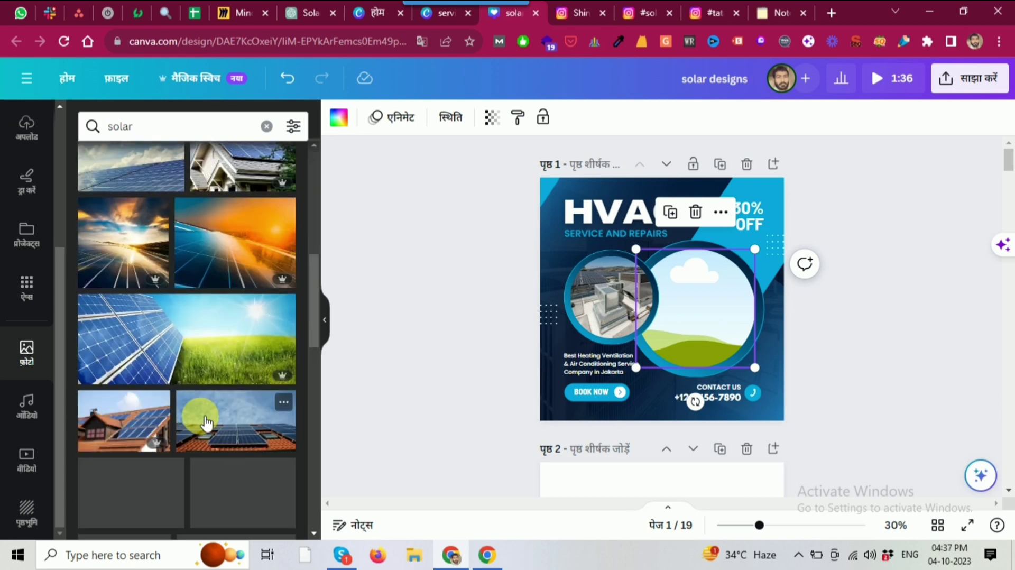
scroll(211, 349, up, 2)
scroll(210, 339, down, 2)
scroll(210, 327, down, 2)
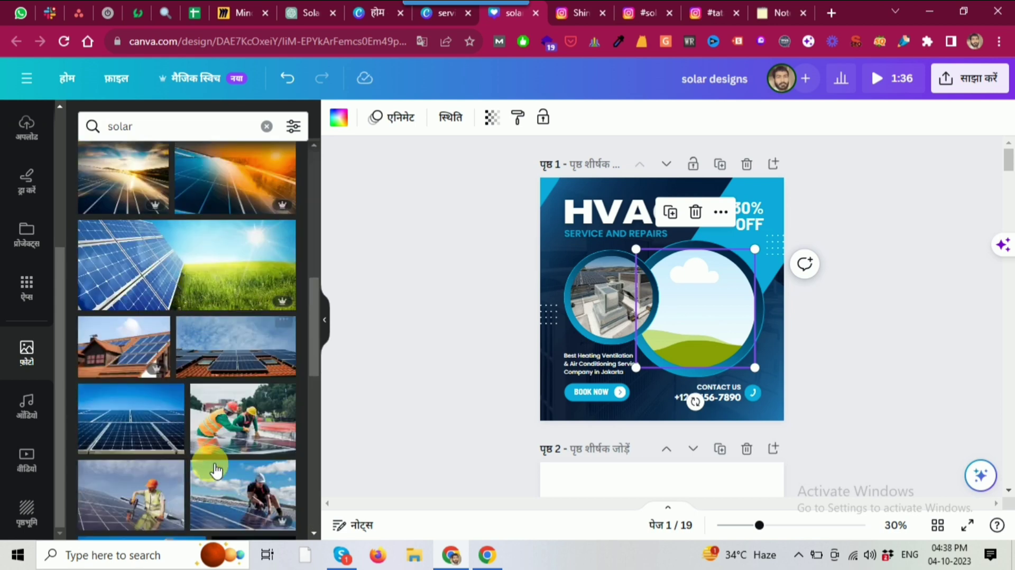
click(244, 423)
drag(685, 334, 685, 320)
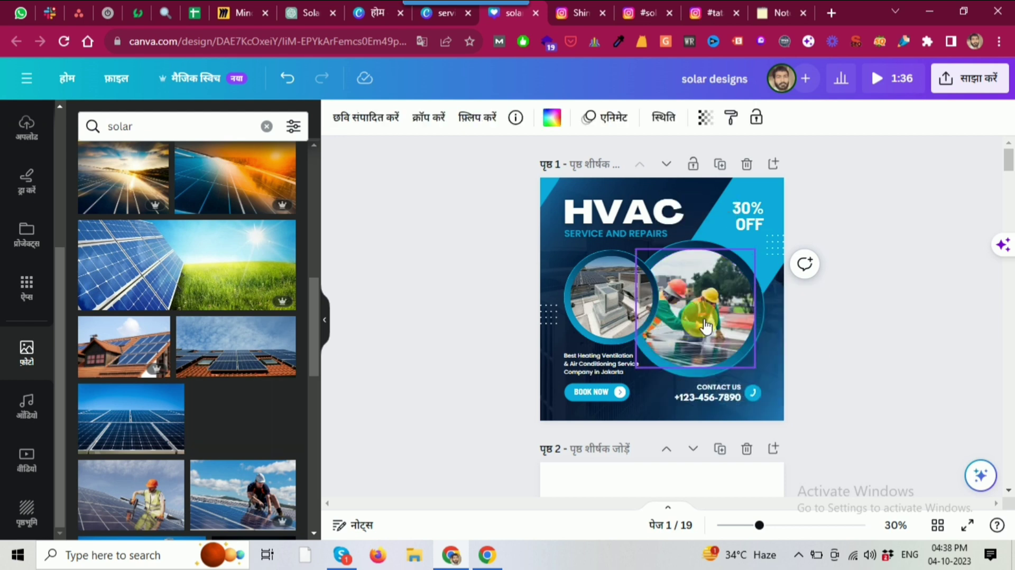
click(870, 354)
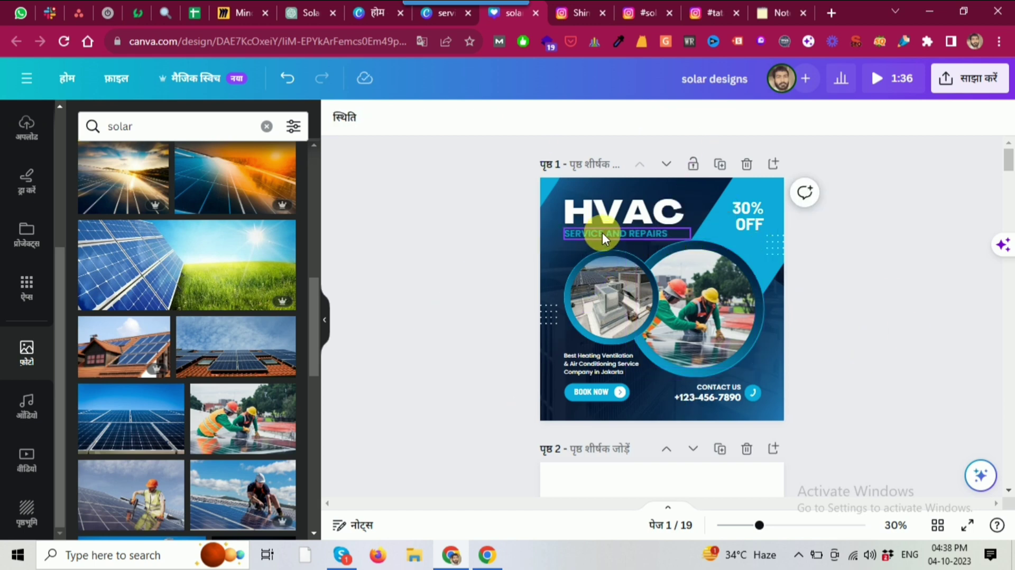
Replace the "HVAC" headline on page 1 with "Go Solar Live Better" copied from the online notepad
click(625, 205)
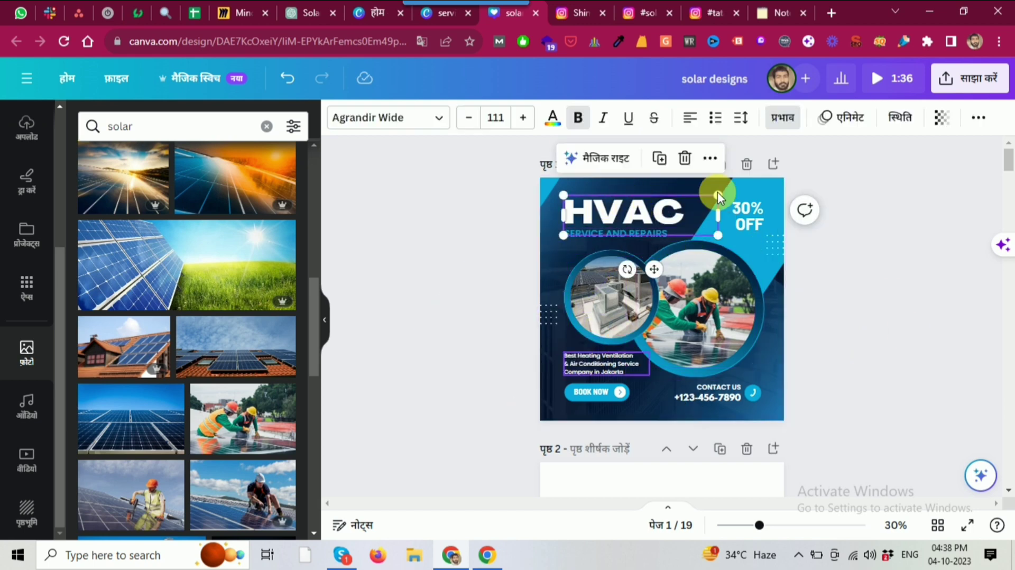
click(767, 19)
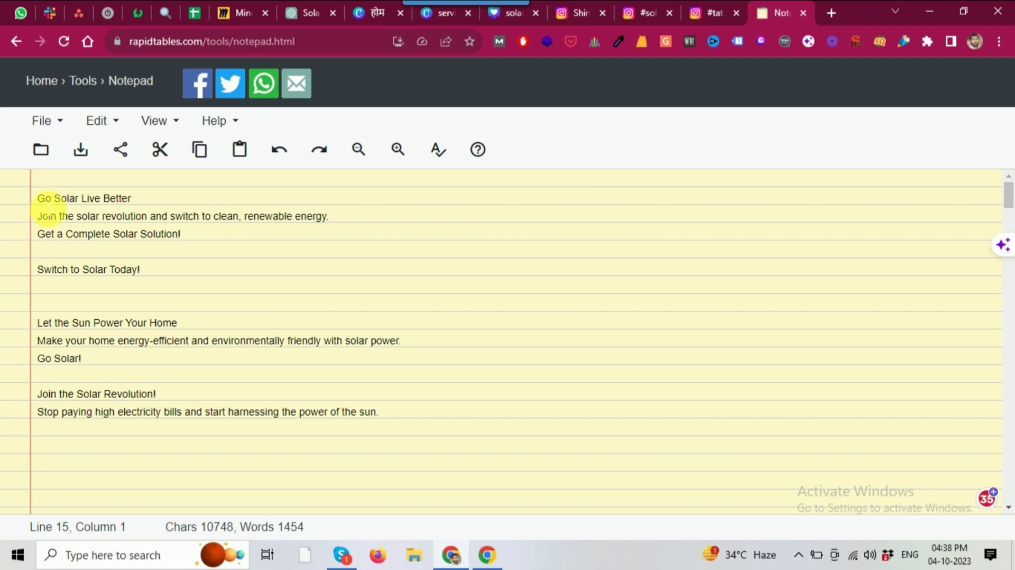
drag(52, 203, 149, 202)
key(ctrl+c)
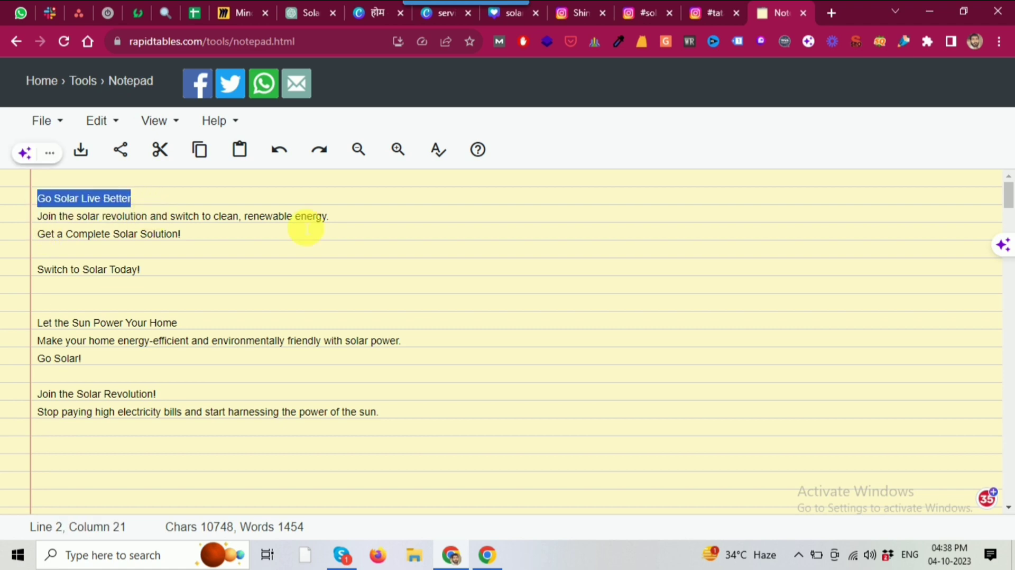
click(520, 20)
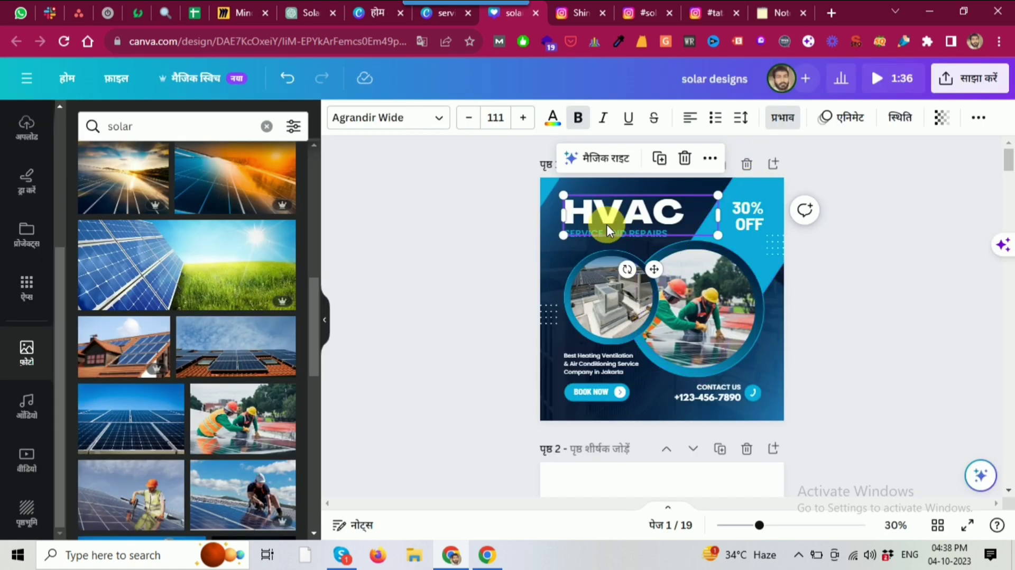
double_click(611, 212)
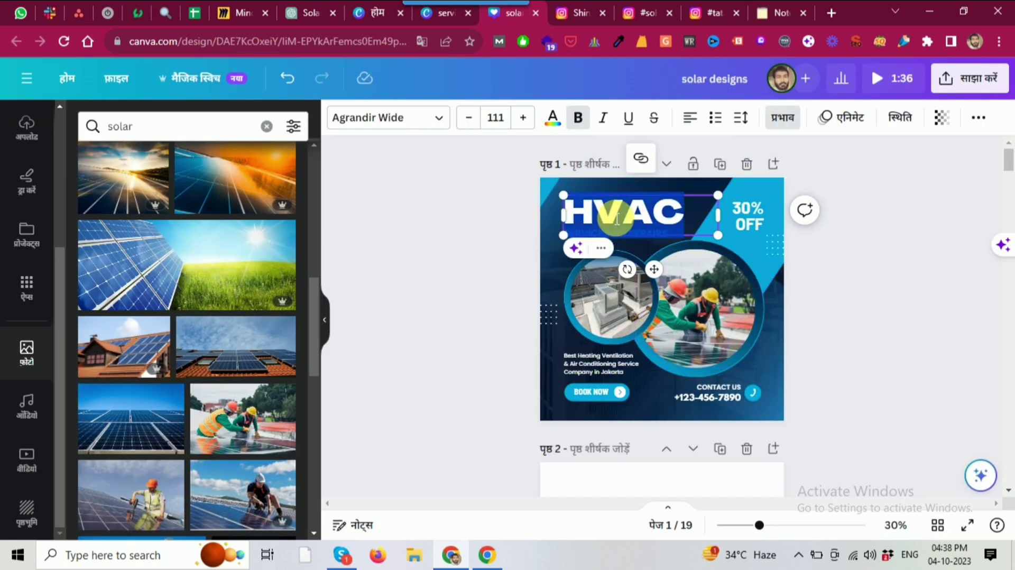
key(ctrl+v)
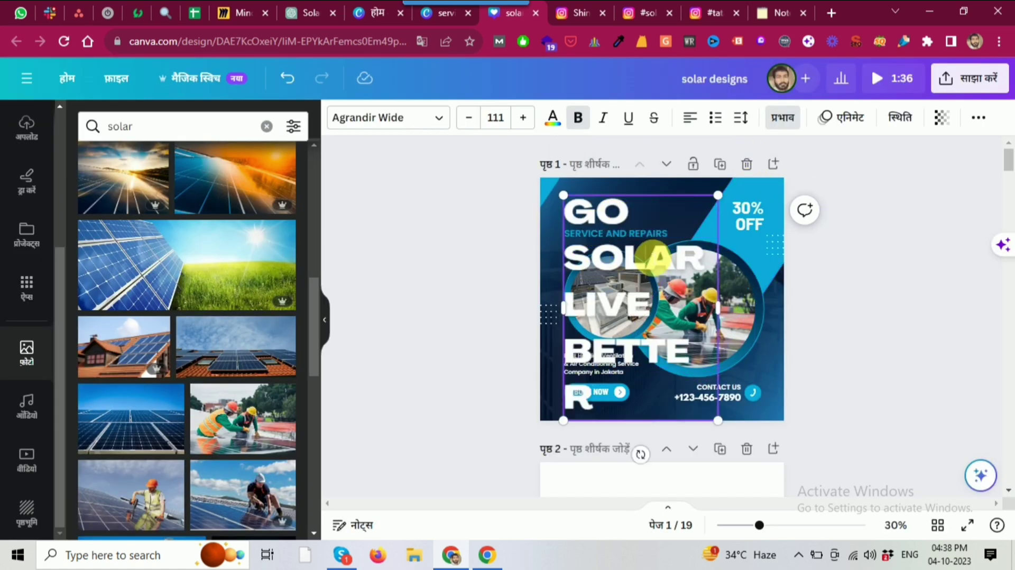
Scale the page 1 headline down to font size 54.3 and widen its text box so it wraps onto two lines
triple_click(653, 257)
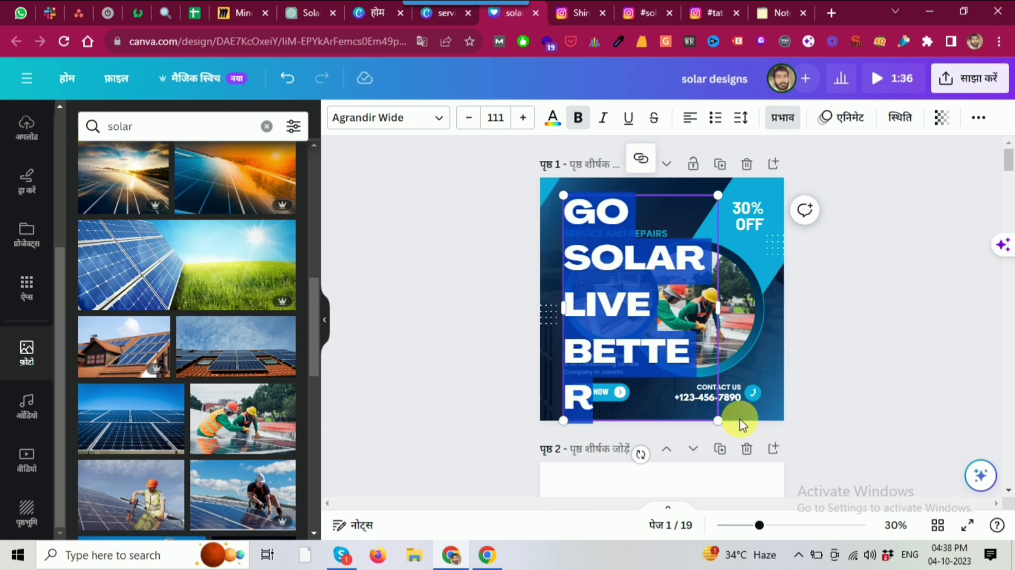
drag(717, 420, 682, 367)
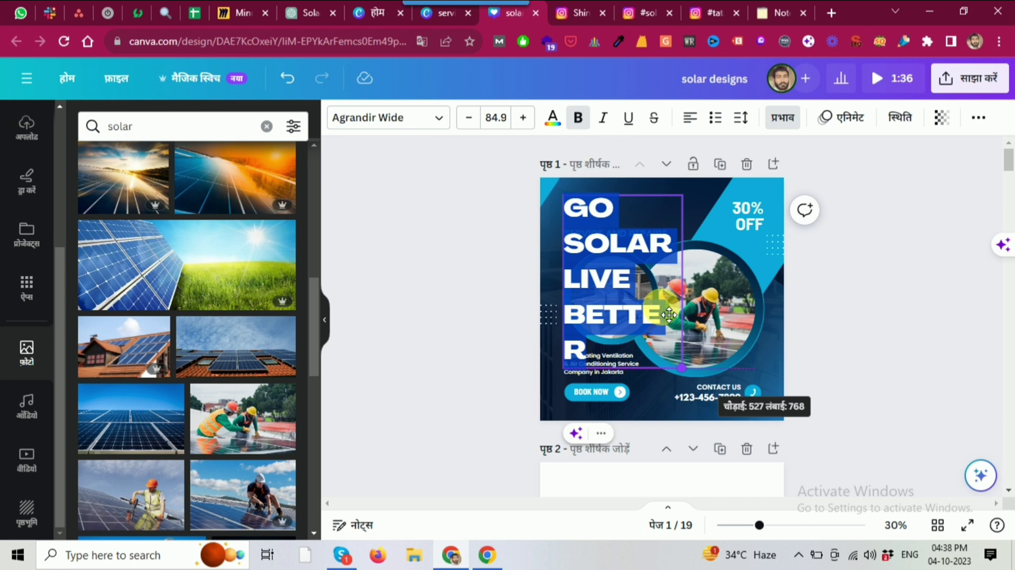
drag(670, 315, 646, 315)
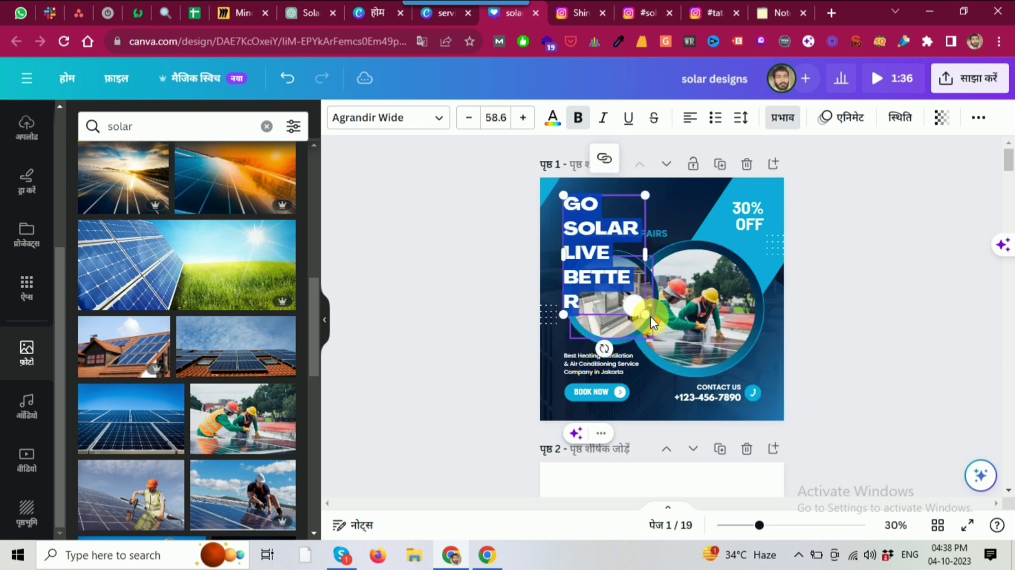
click(643, 200)
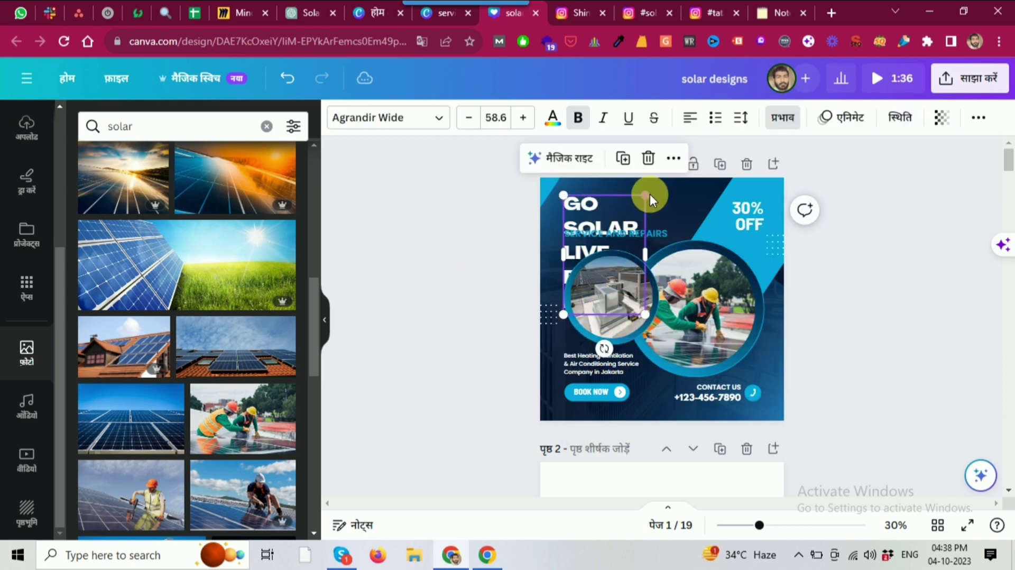
drag(672, 260, 704, 247)
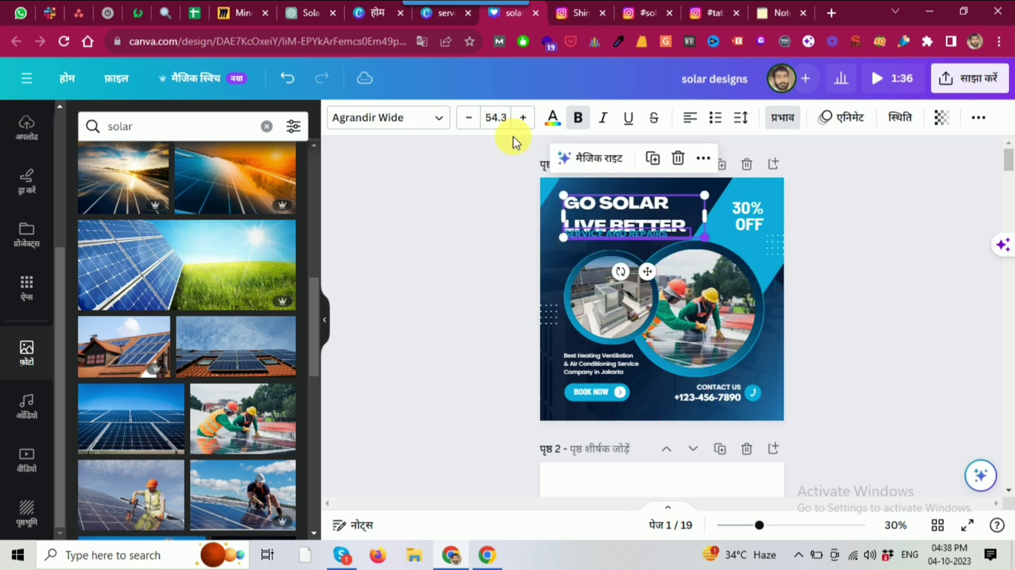
Reduce the headline to font size 49.3, narrow it to "Go Solar" over "Live Better", and move the "Service and Repairs" subtitle just below
click(474, 127)
click(474, 127)
click(475, 127)
click(475, 127)
click(474, 127)
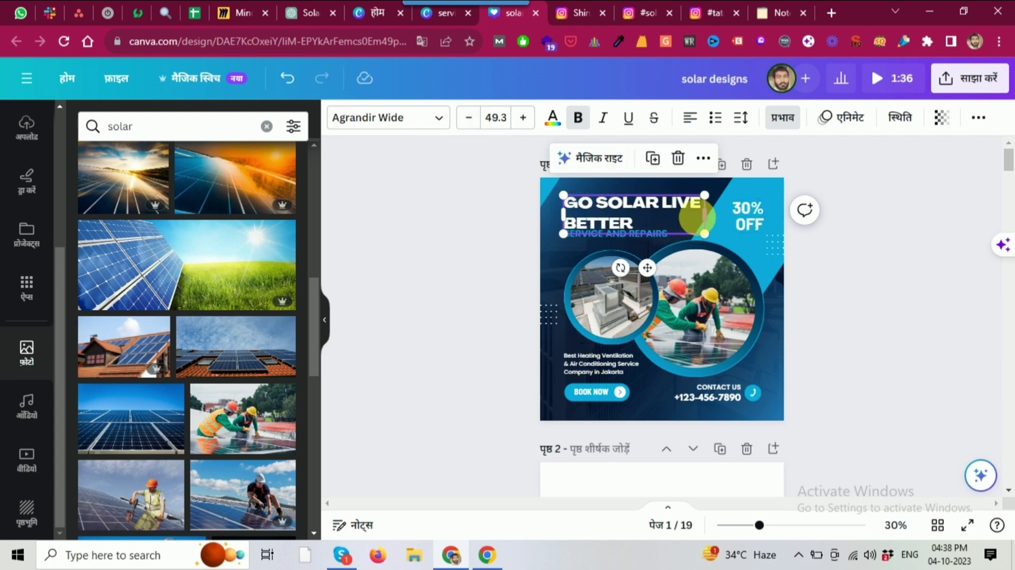
drag(704, 216, 685, 218)
click(593, 238)
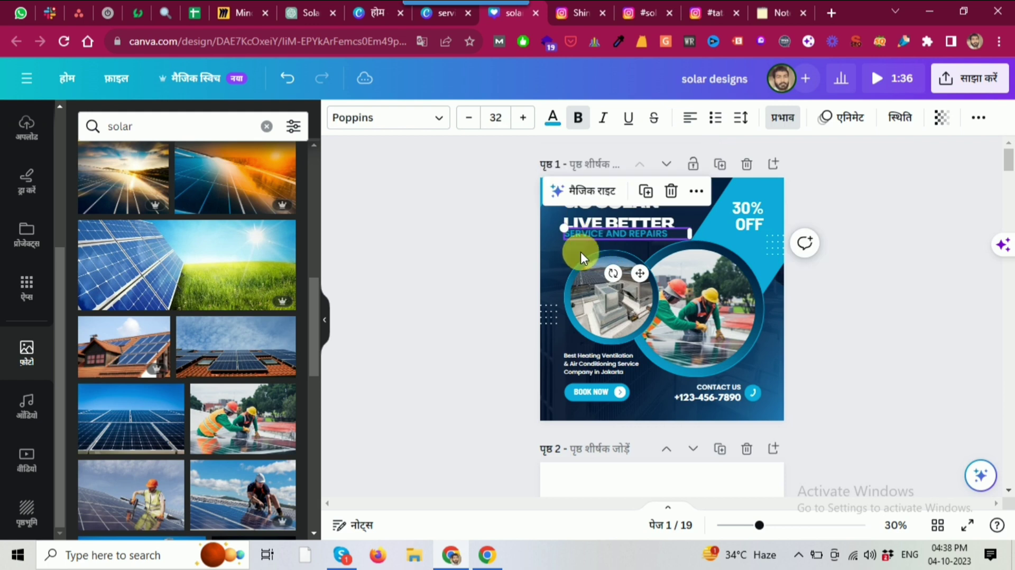
mouse_move(633, 240)
mouse_down()
mouse_move(641, 250)
mouse_move(625, 247)
mouse_up()
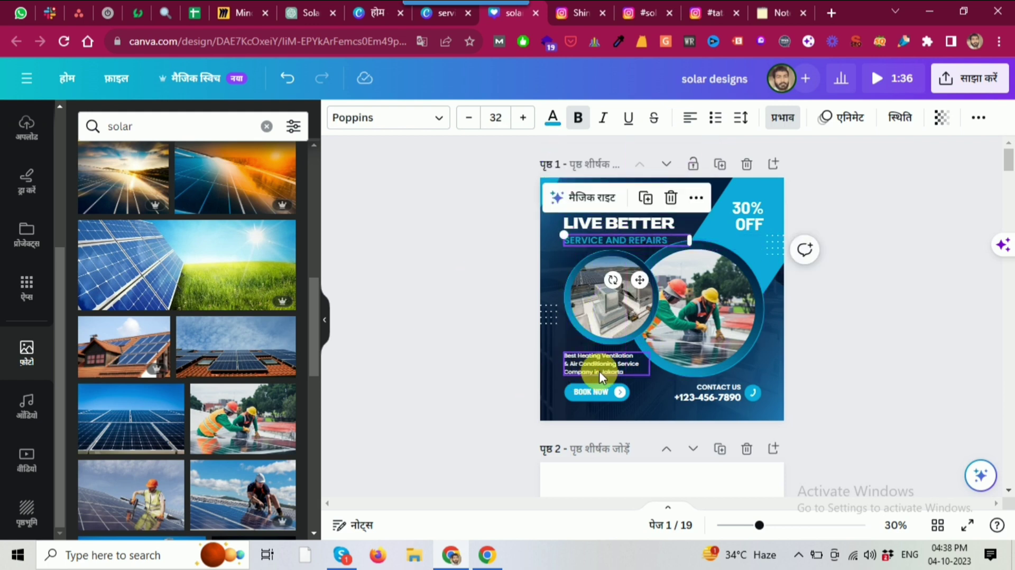
Replace the description above "Book Now" with "Join the solar revolution and switch to clean, renewable energy." copied from the notepad
click(595, 364)
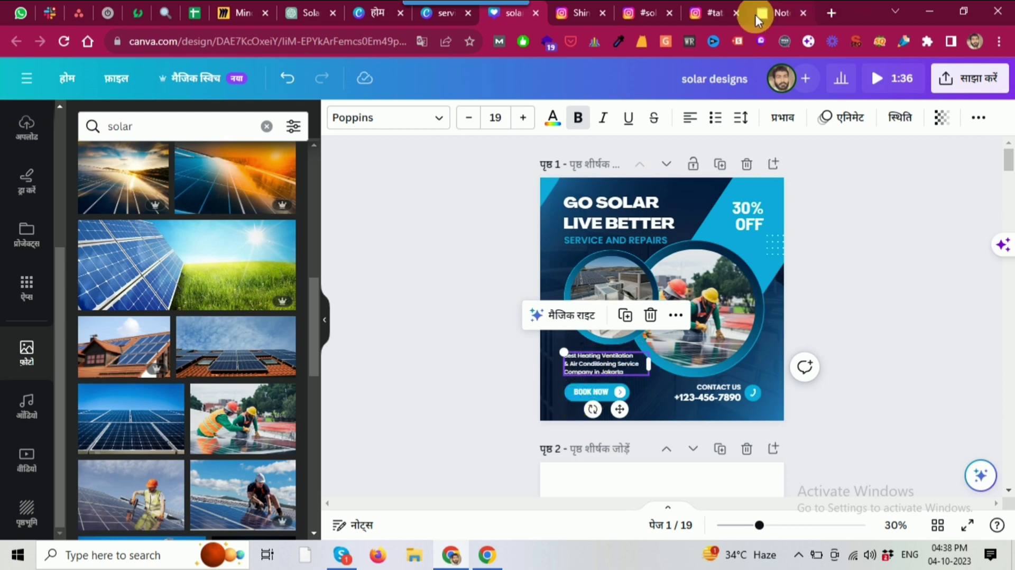
click(774, 12)
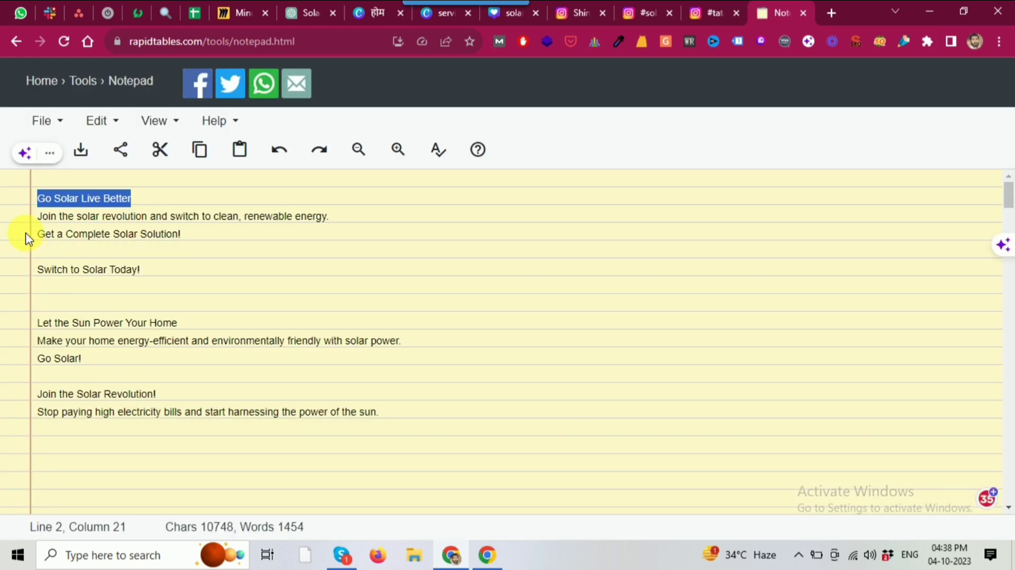
drag(39, 217, 341, 226)
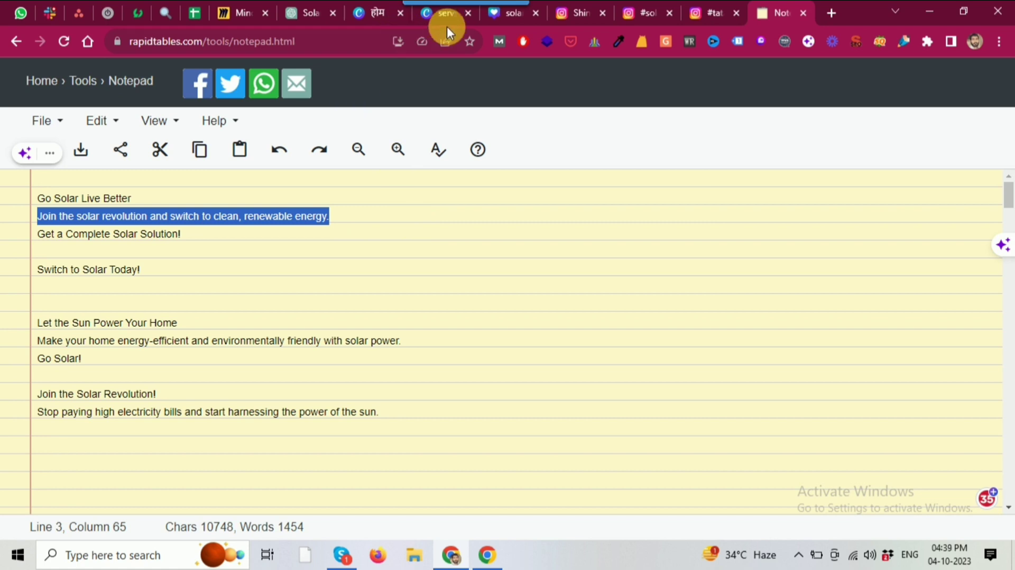
click(499, 18)
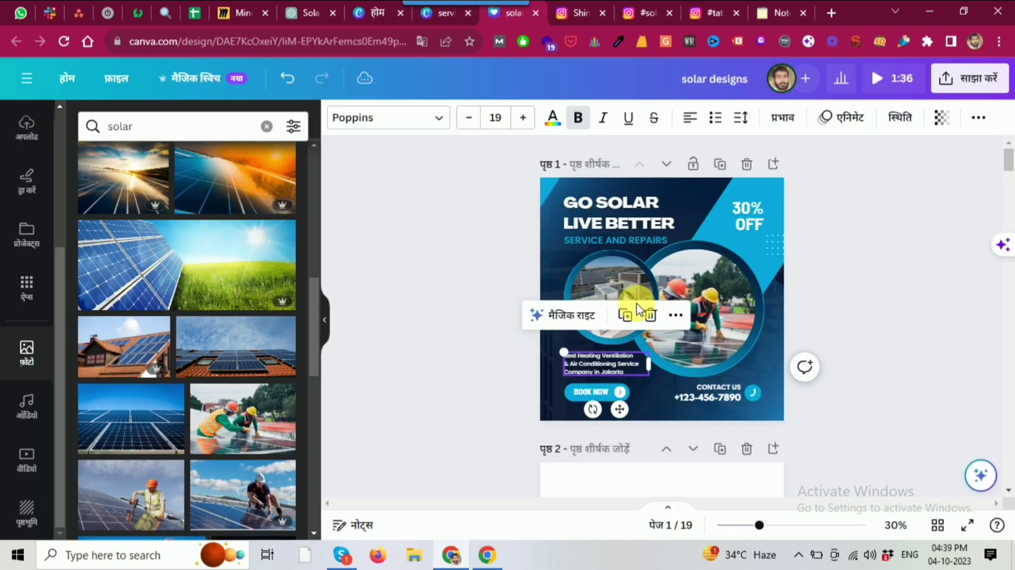
text(Join the solar revolution and switch to clean, renewable energy.)
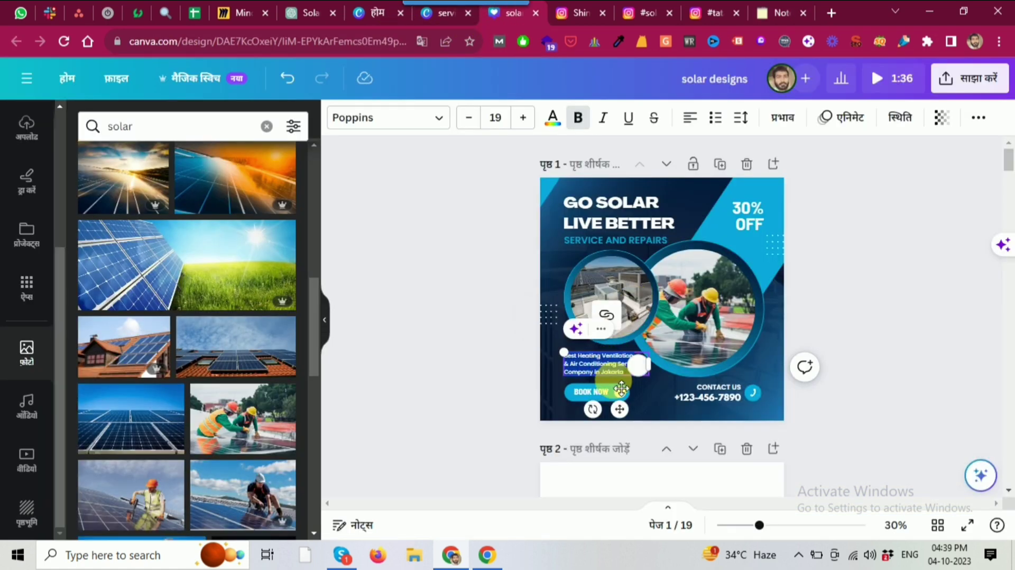
click(913, 332)
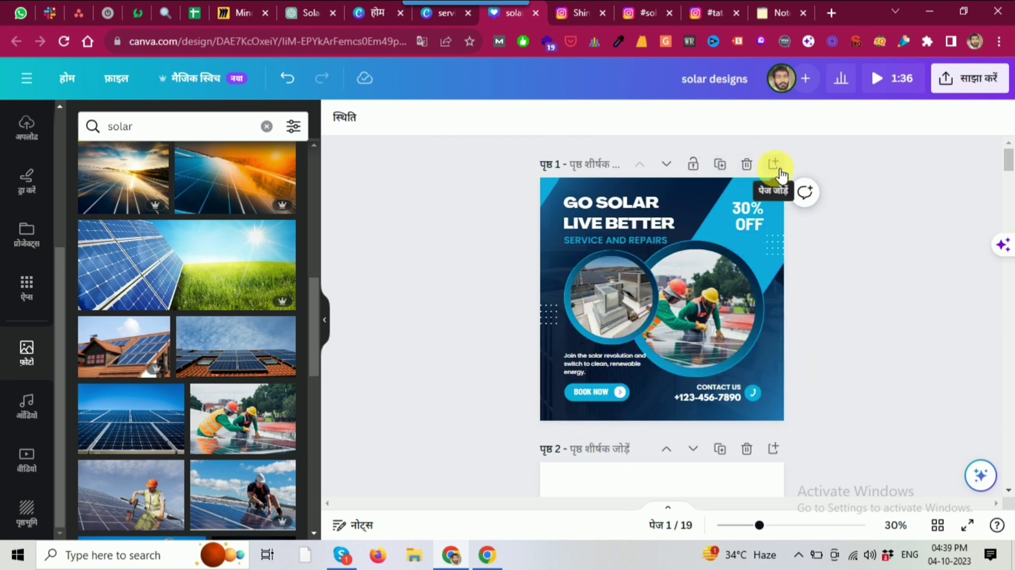
Delete the adapted HVAC page from the design and add another blank page after the new page 1
click(747, 164)
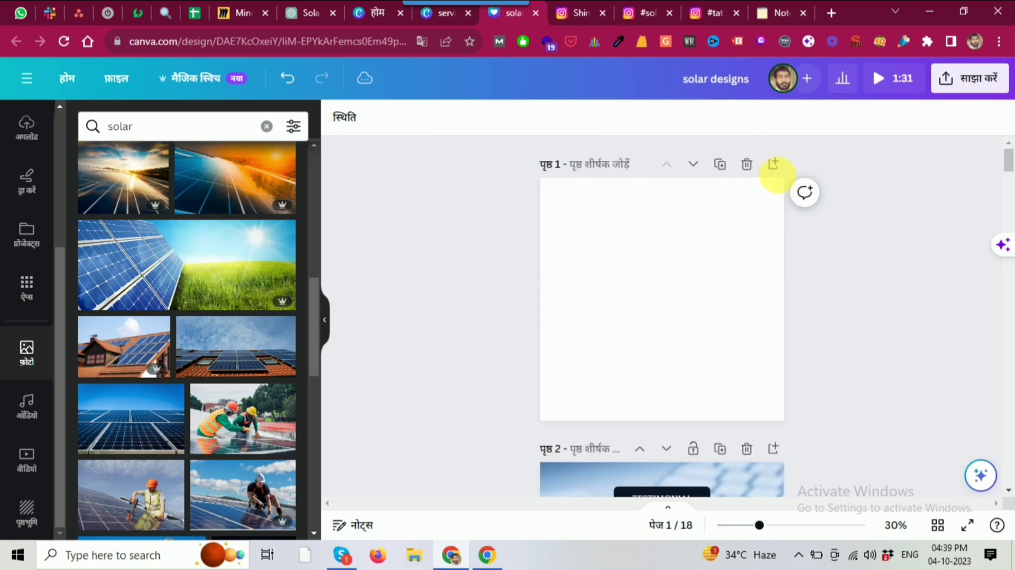
click(773, 165)
scroll(763, 203, up, 5)
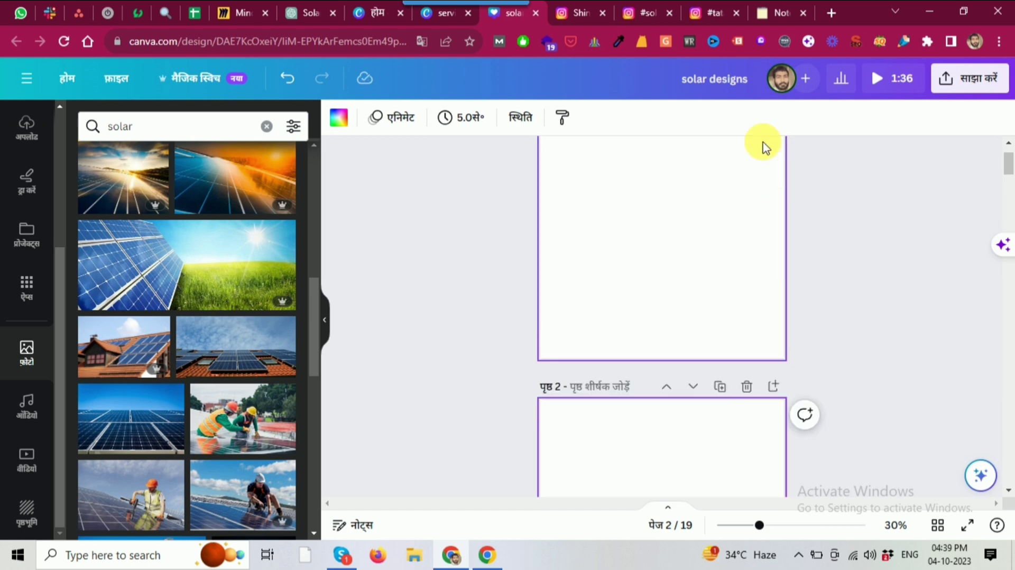
scroll(23, 151, up, 4)
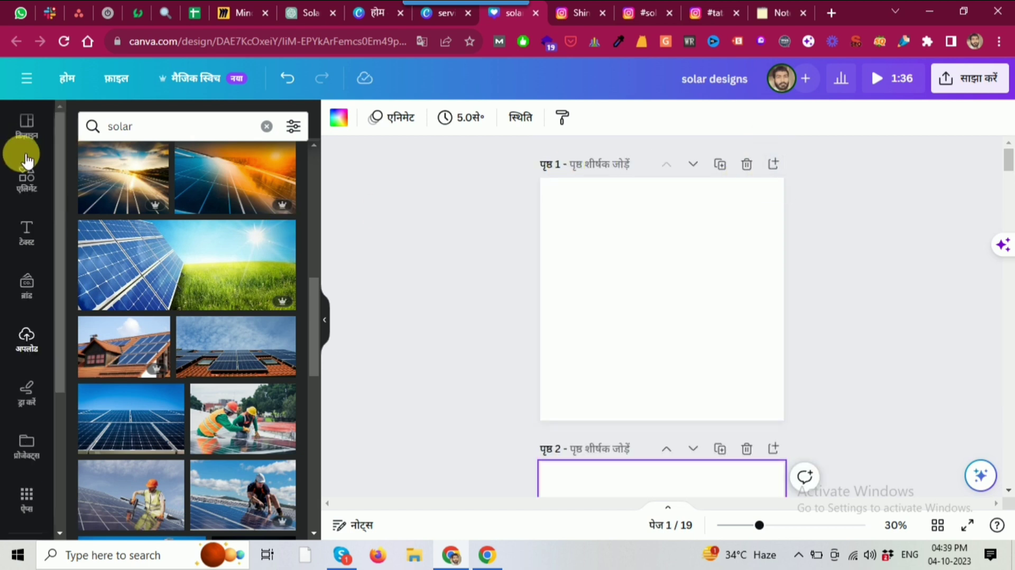
Leave the HVAC template's details and search the Instagram post templates for "health"
click(27, 139)
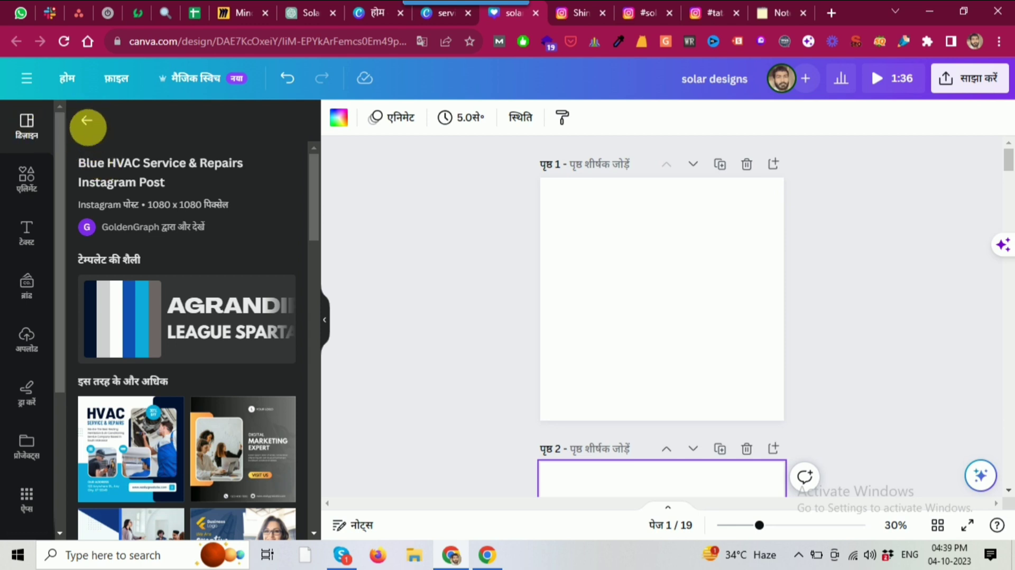
click(87, 121)
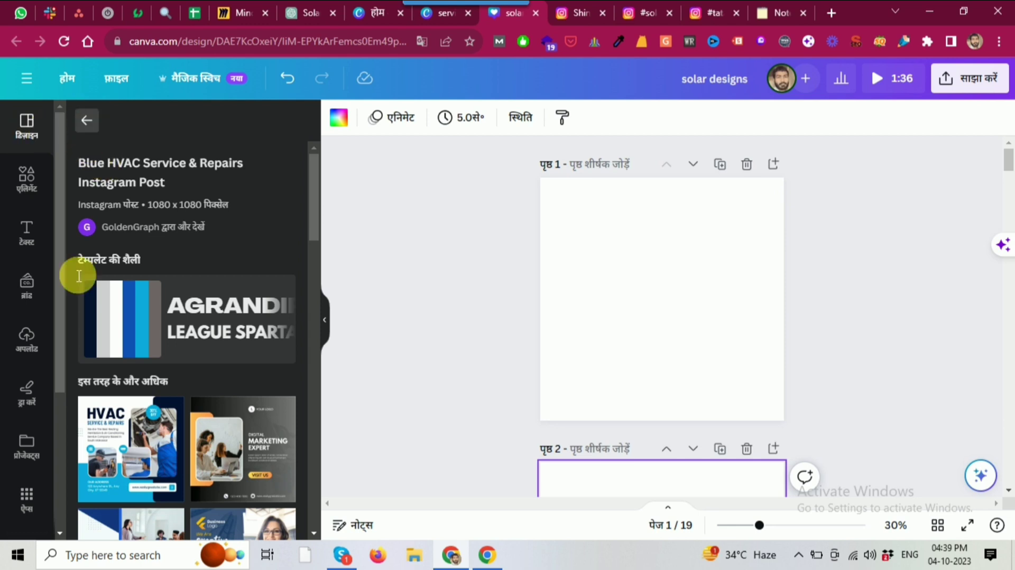
click(175, 128)
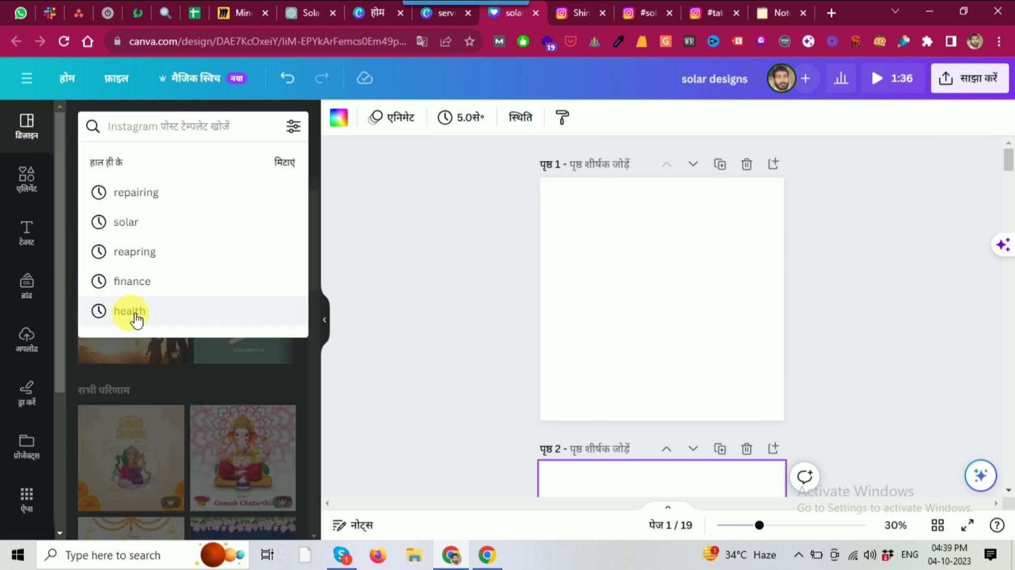
click(131, 312)
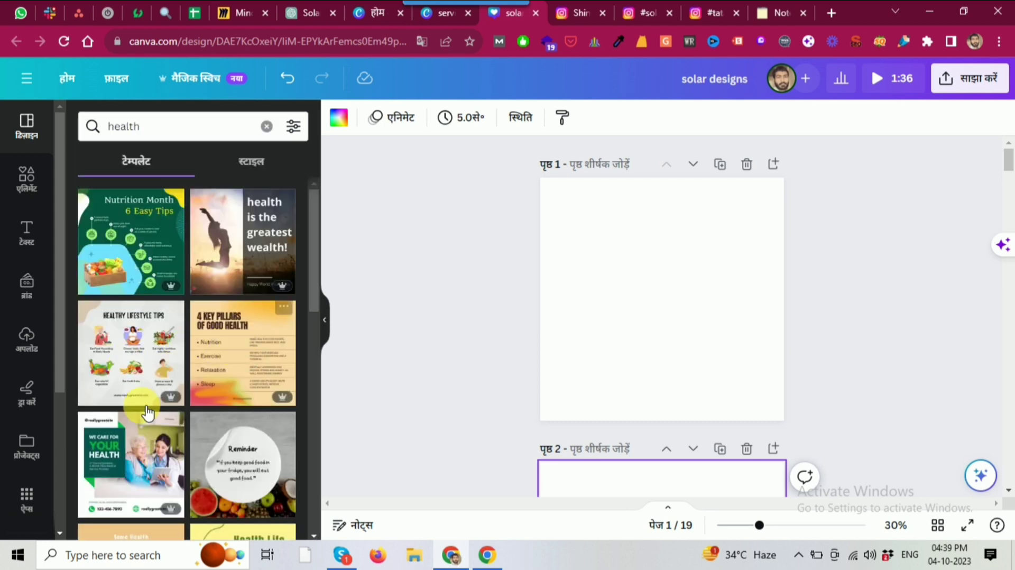
Browse the health templates and apply the green "Nutrition Month 6 Easy Tips" infographic to the blank page 1
scroll(227, 335, down, 5)
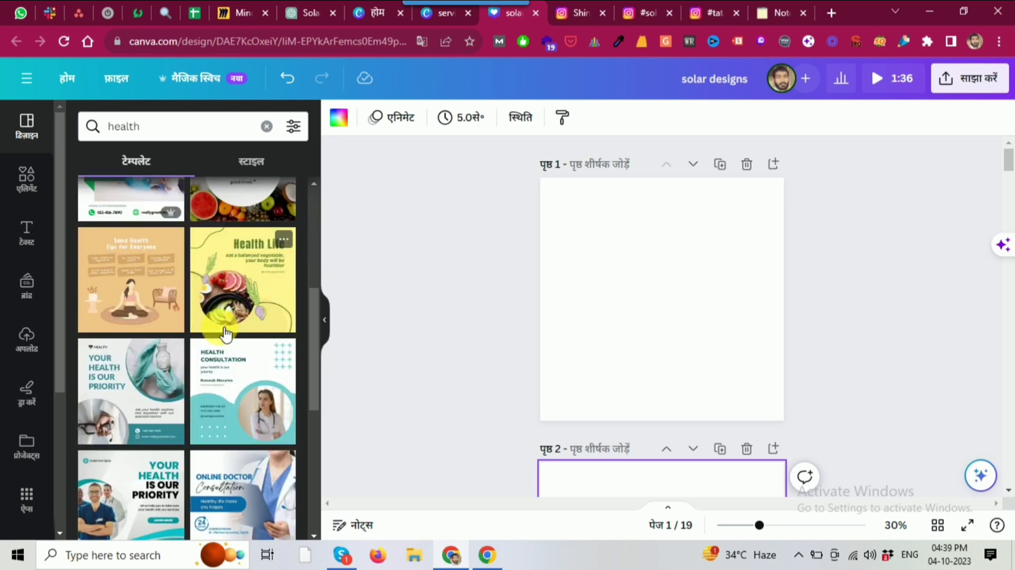
scroll(226, 335, down, 4)
scroll(227, 334, down, 5)
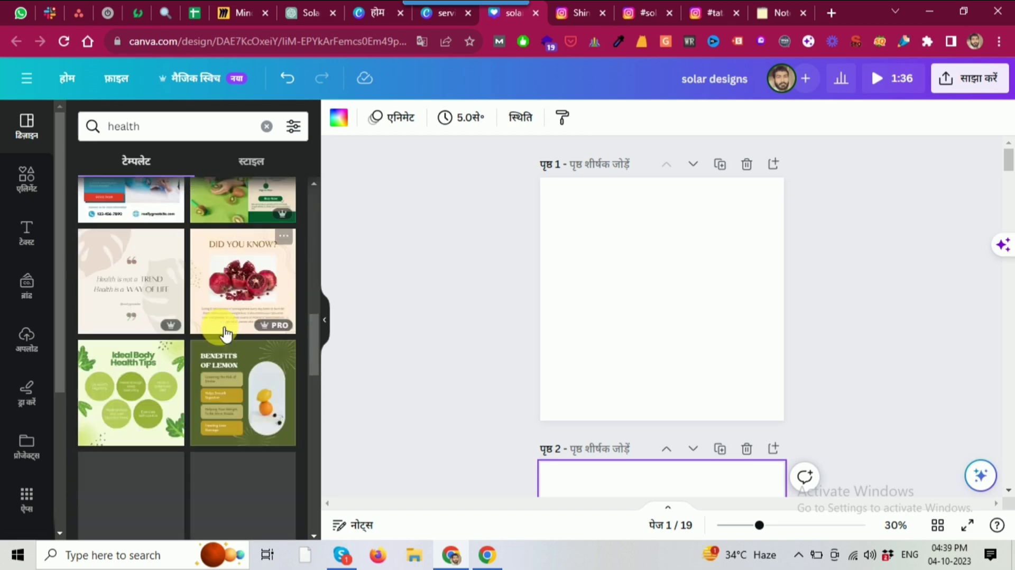
scroll(226, 334, up, 10)
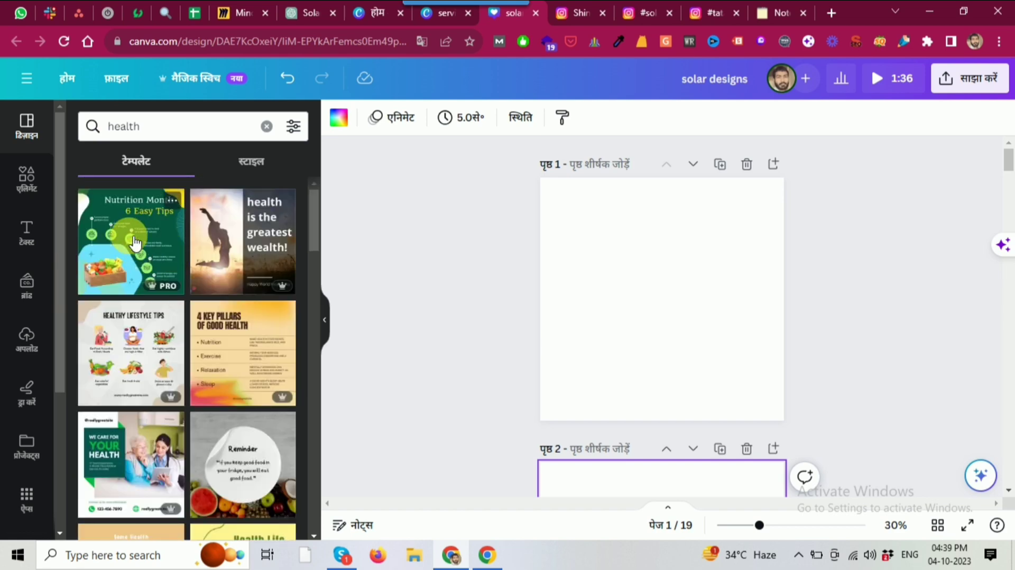
click(132, 228)
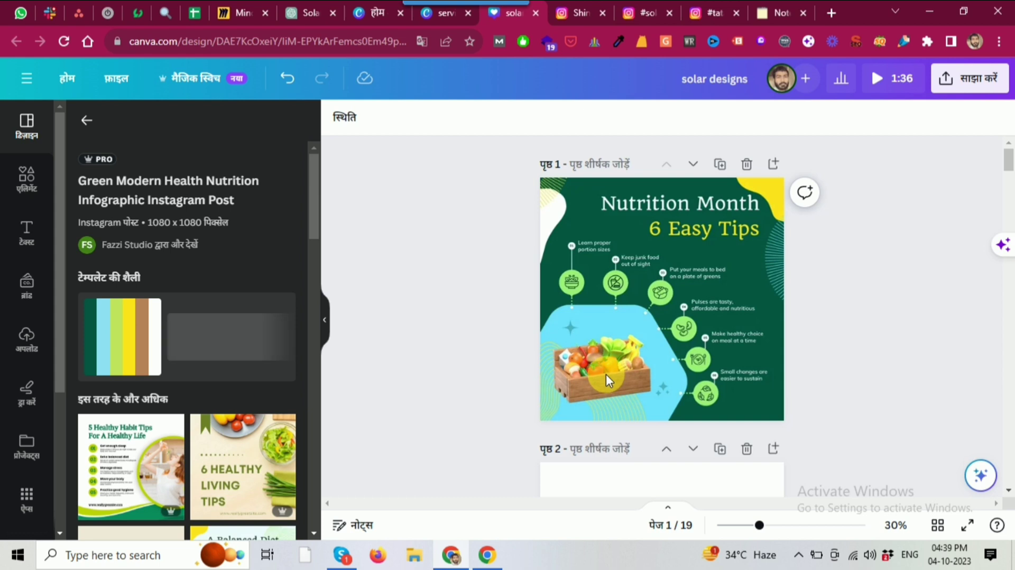
Select the vegetable crate image on page 1 and search the elements library for "solar"
click(606, 374)
click(609, 364)
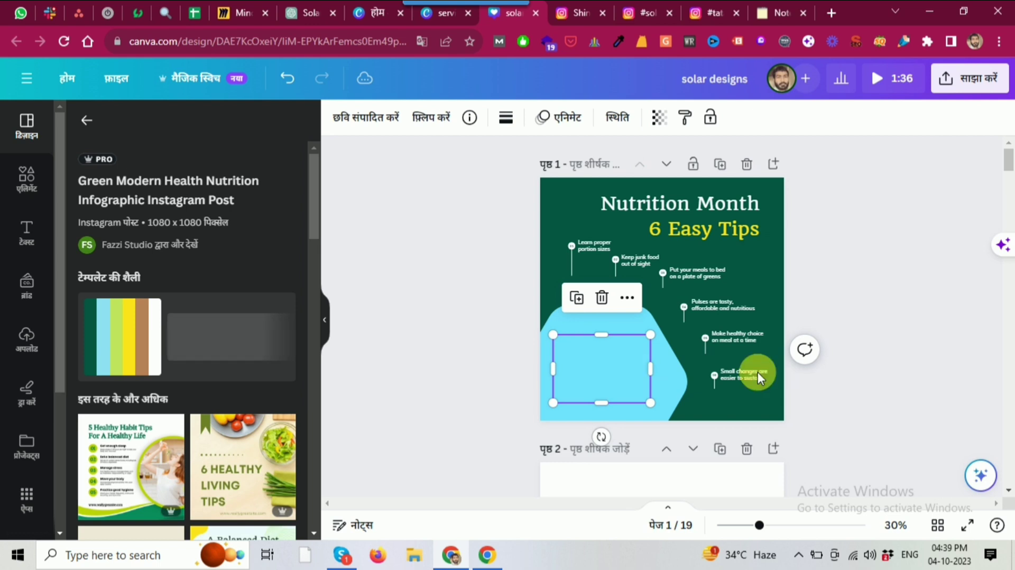
click(590, 368)
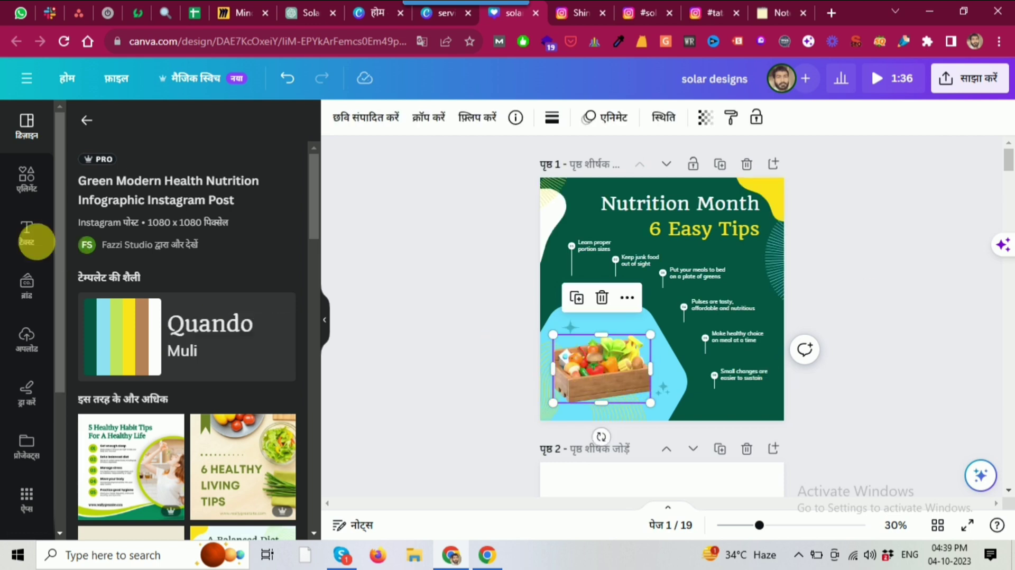
click(31, 186)
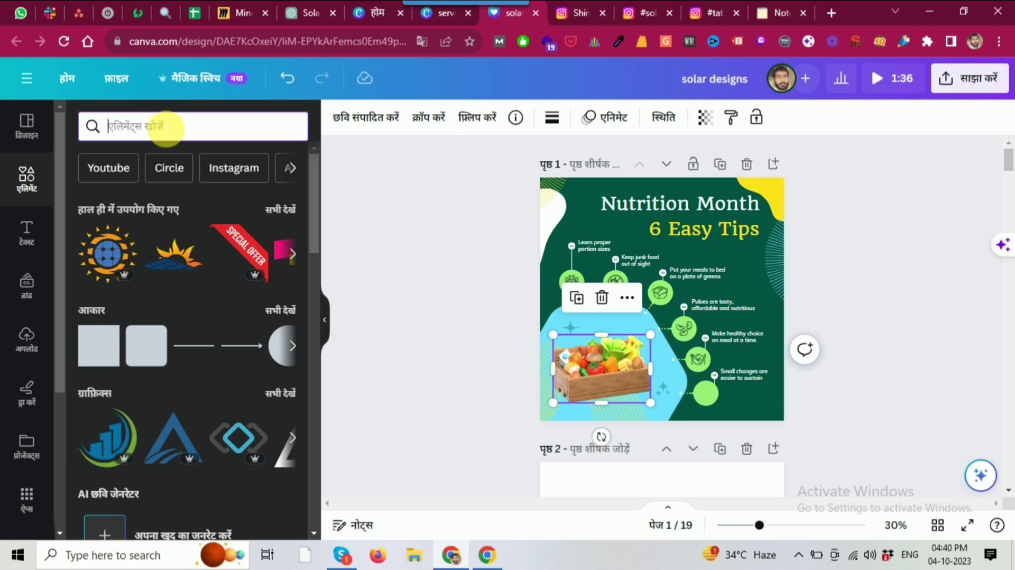
text(solar)
key(Return)
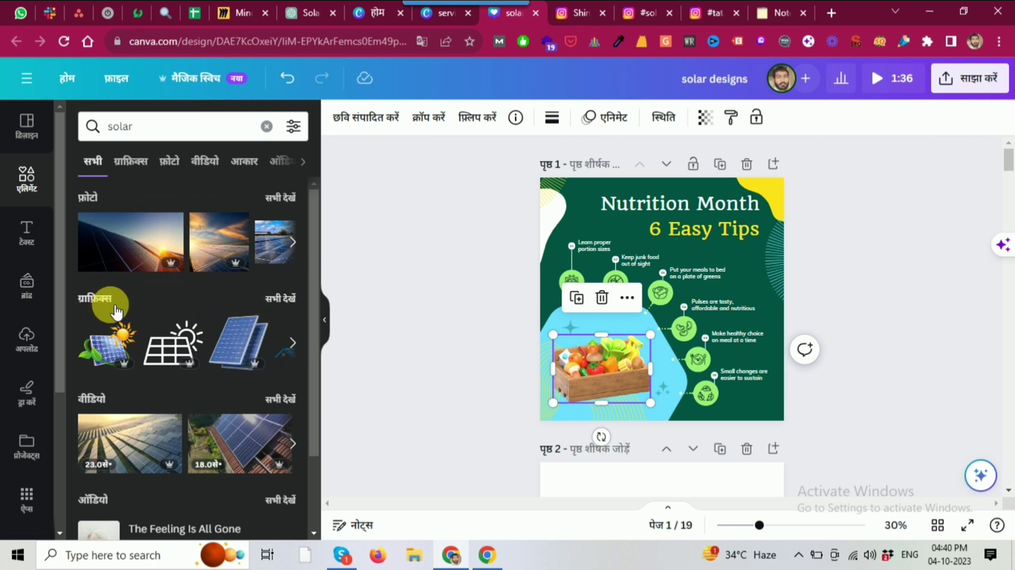
Replace the vegetable crate on page 1 with the graphic of two blue solar panels, scaled down to fit inside the light blue shape
click(283, 301)
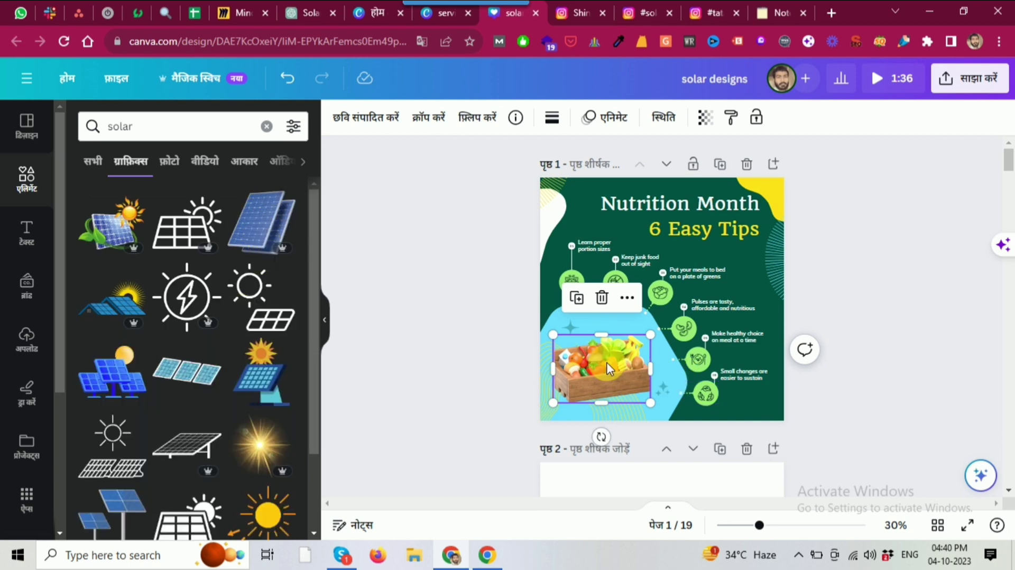
key(Delete)
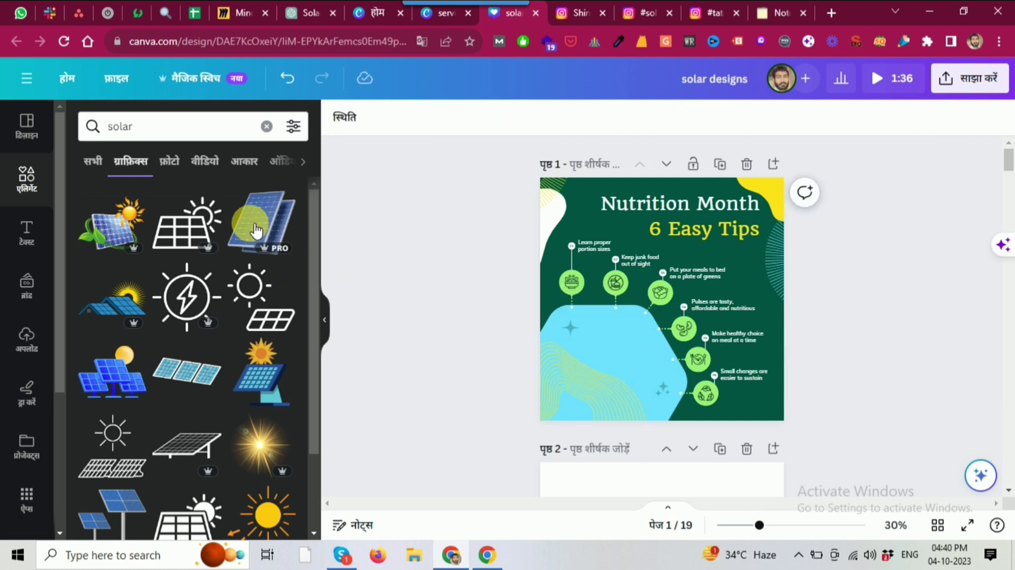
click(264, 218)
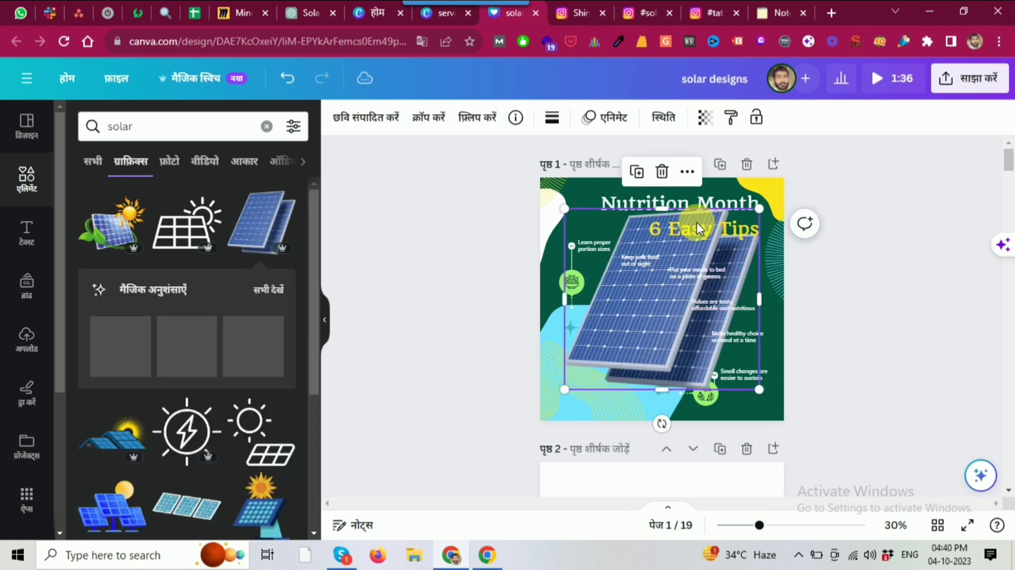
drag(767, 216, 656, 306)
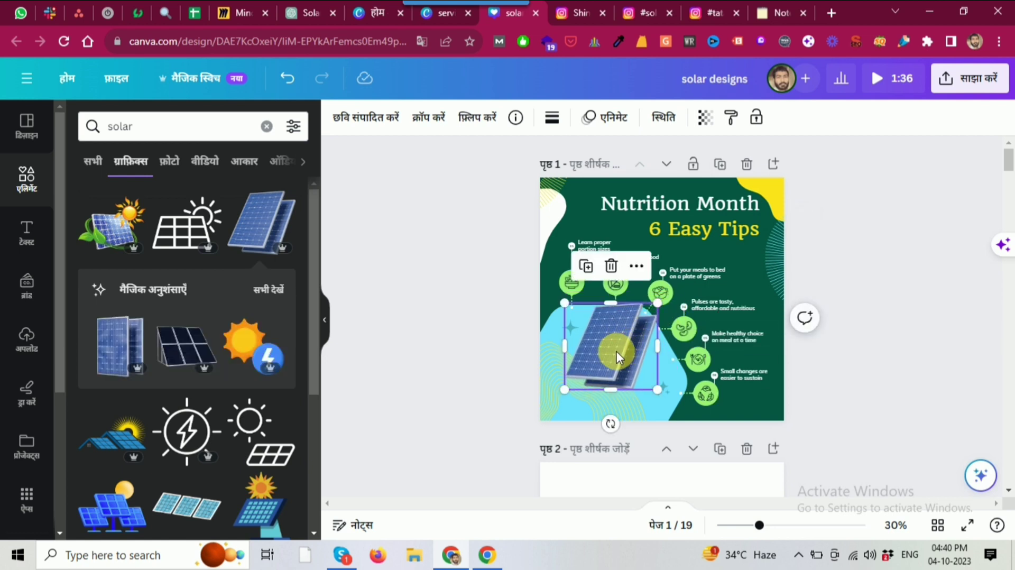
drag(623, 357, 616, 378)
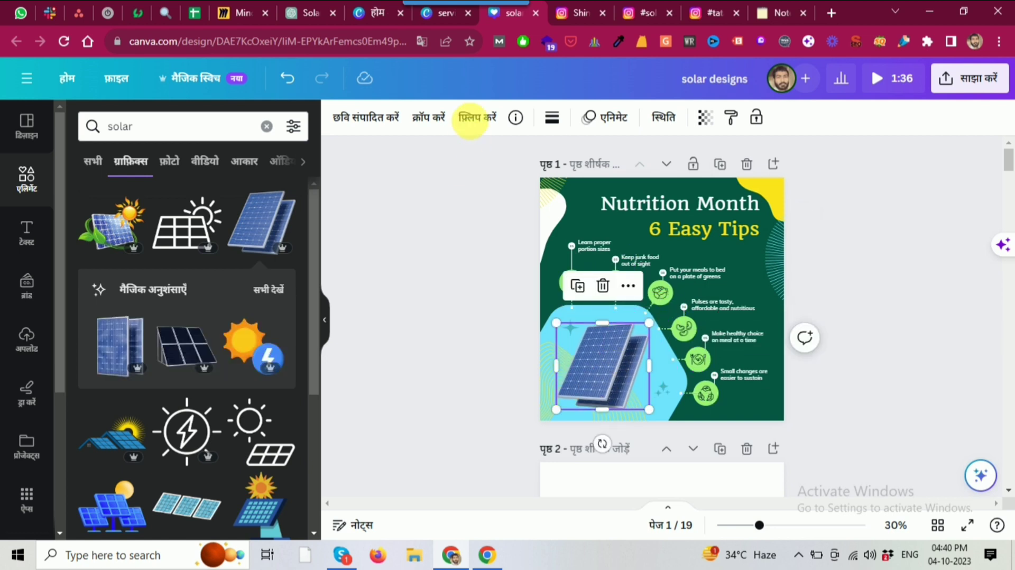
Flip the solar panel graphic horizontally and nudge it into place within the light blue shape
click(479, 123)
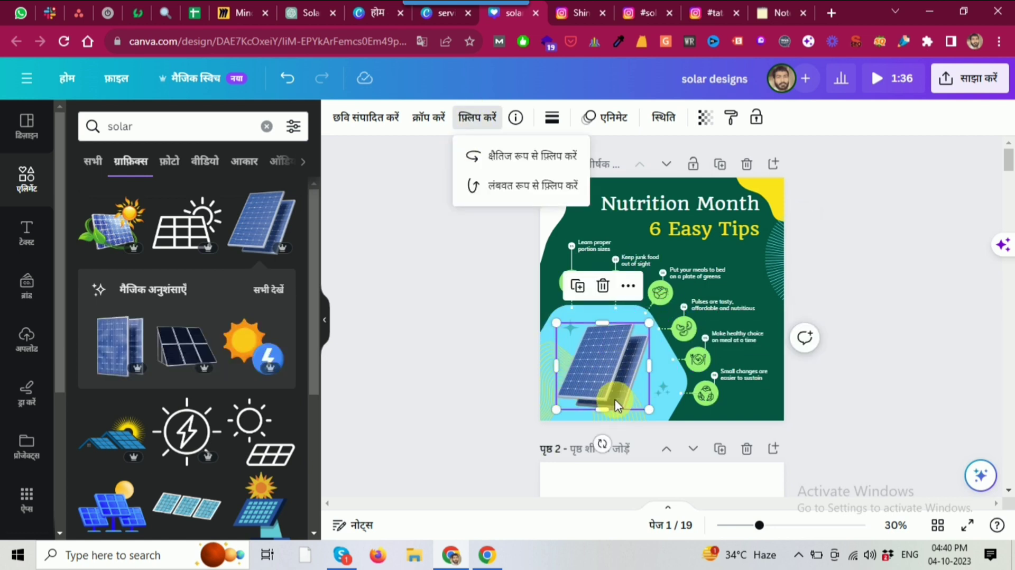
click(547, 159)
drag(616, 385, 622, 390)
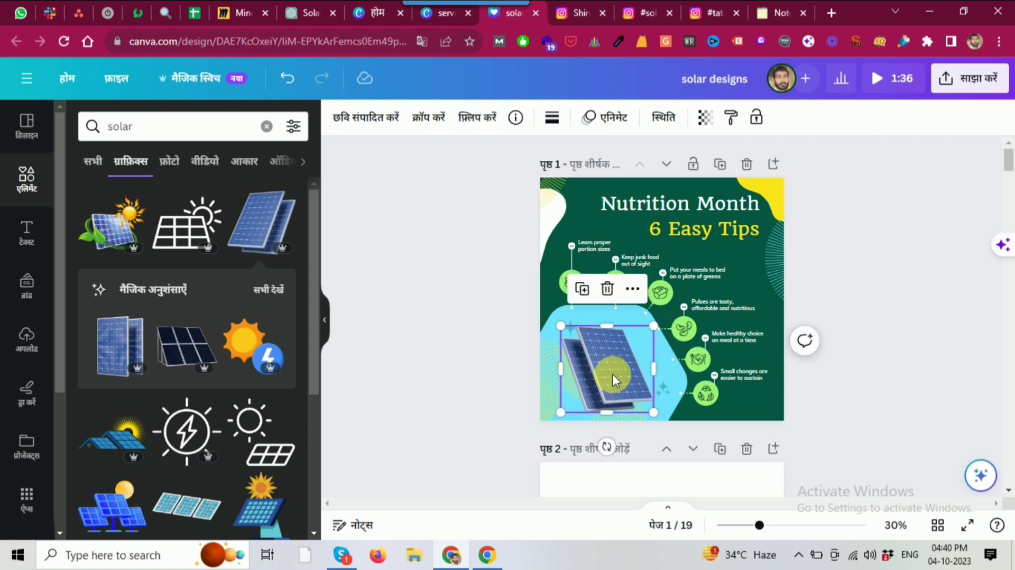
click(517, 298)
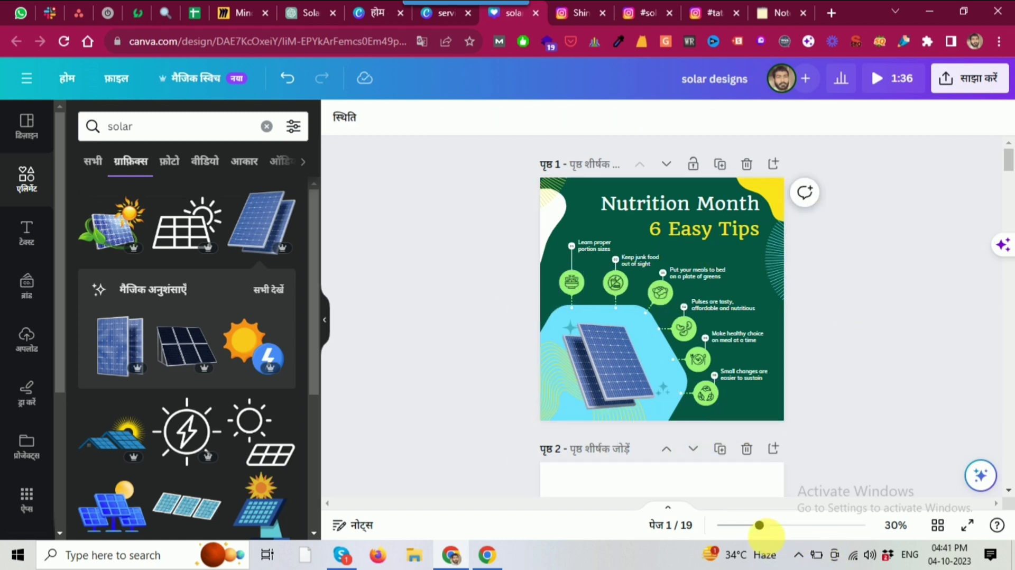
drag(764, 529, 776, 526)
scroll(630, 389, up, 2)
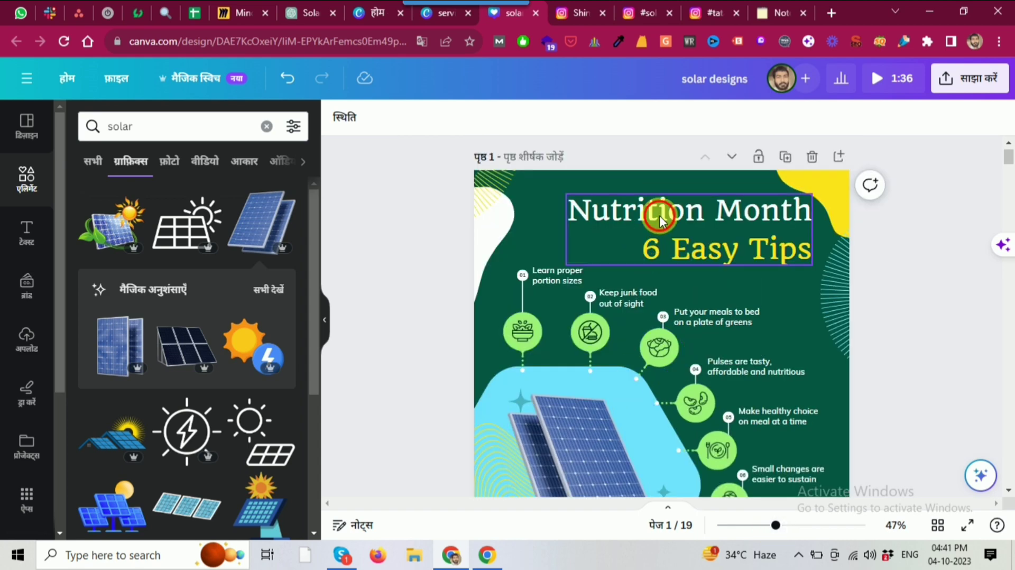